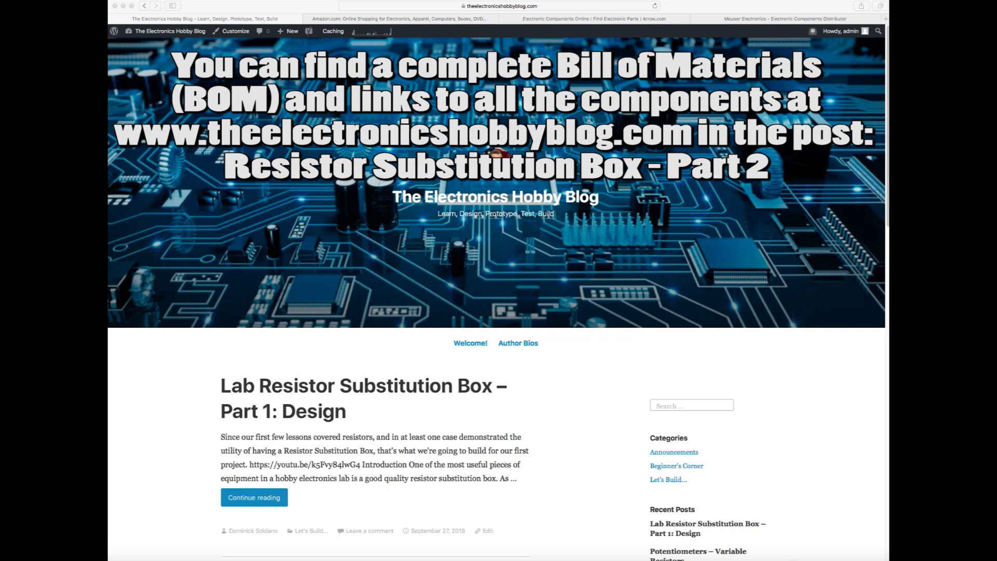
Step: On Amazon, search for 'electronic enclosure aluminum' using the search suggestion
left_click(332, 20)
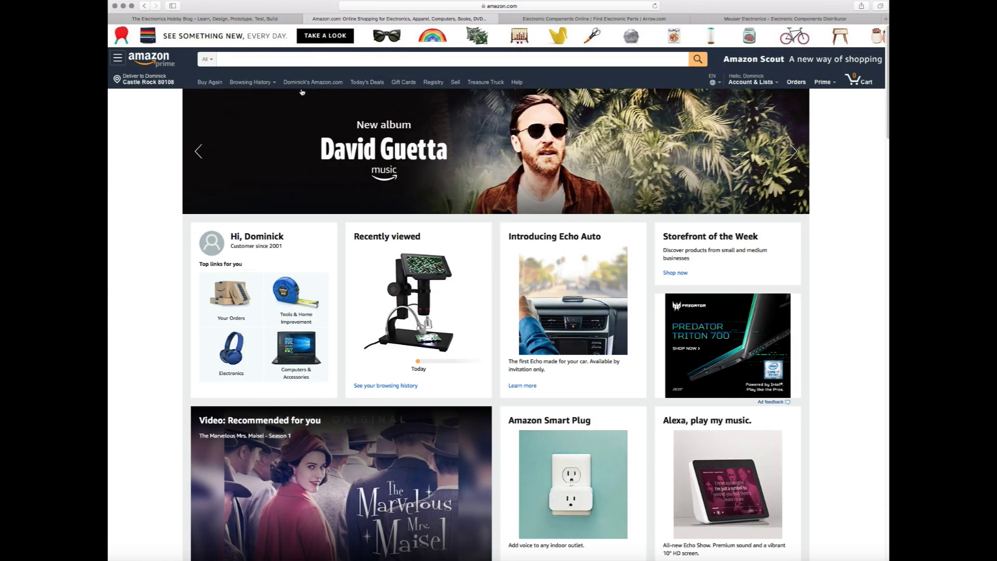
left_click(239, 61)
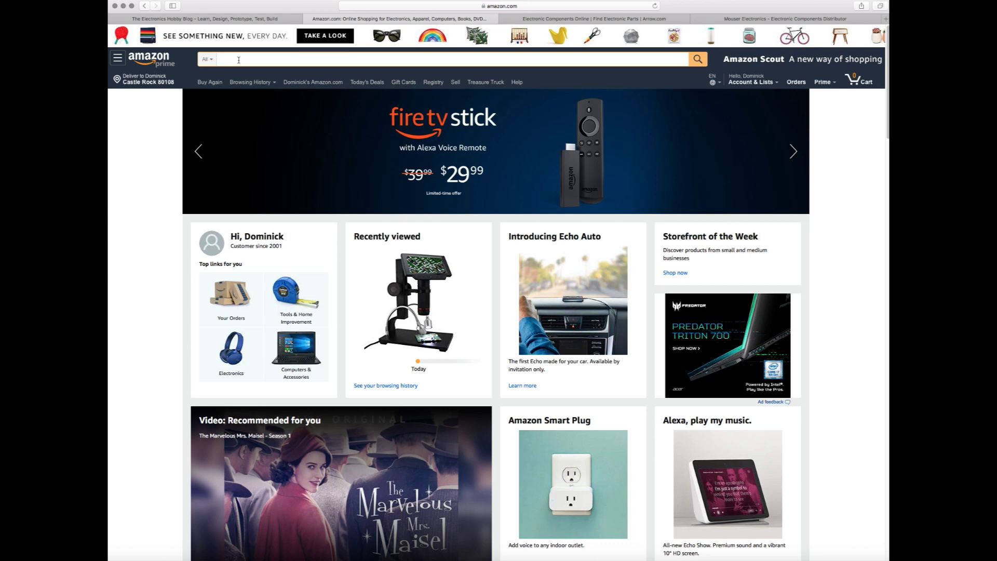
type("electronic e")
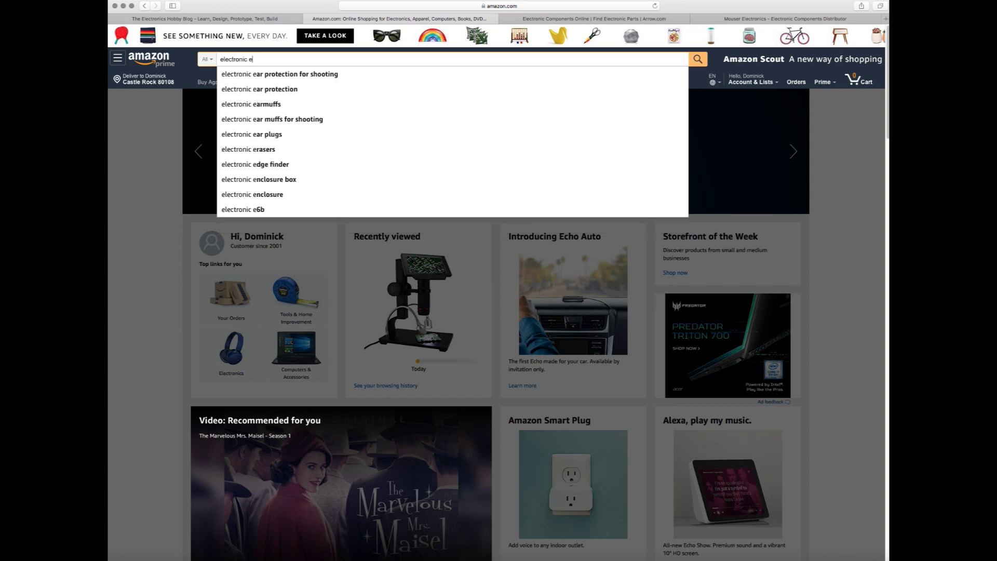
type("nclosue")
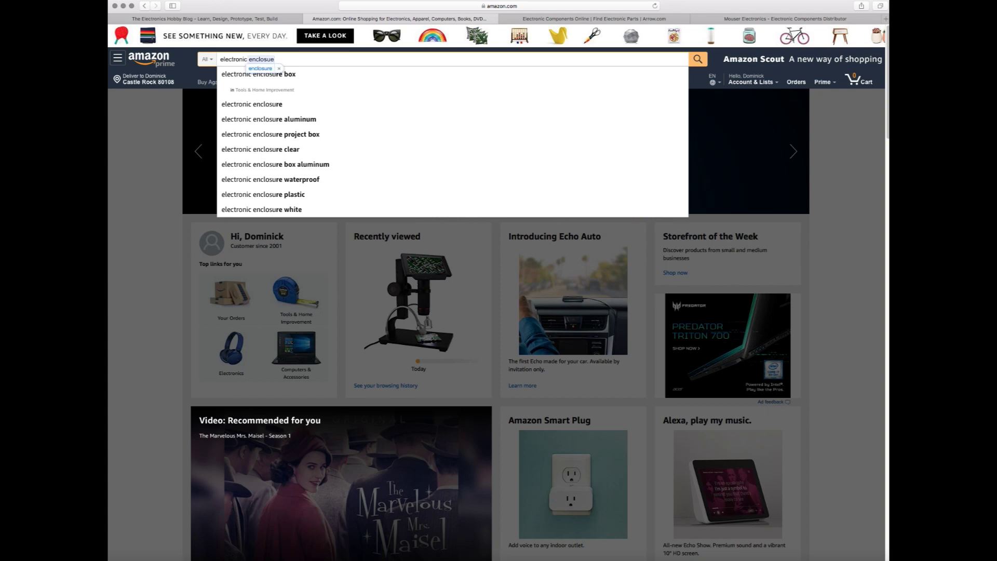
key("BackSpace")
type("re")
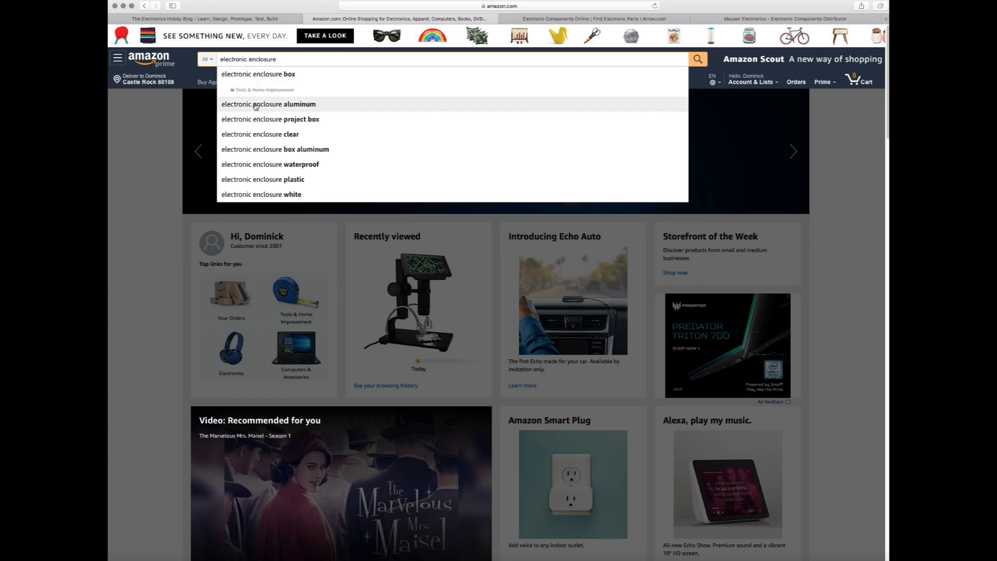
left_click(256, 104)
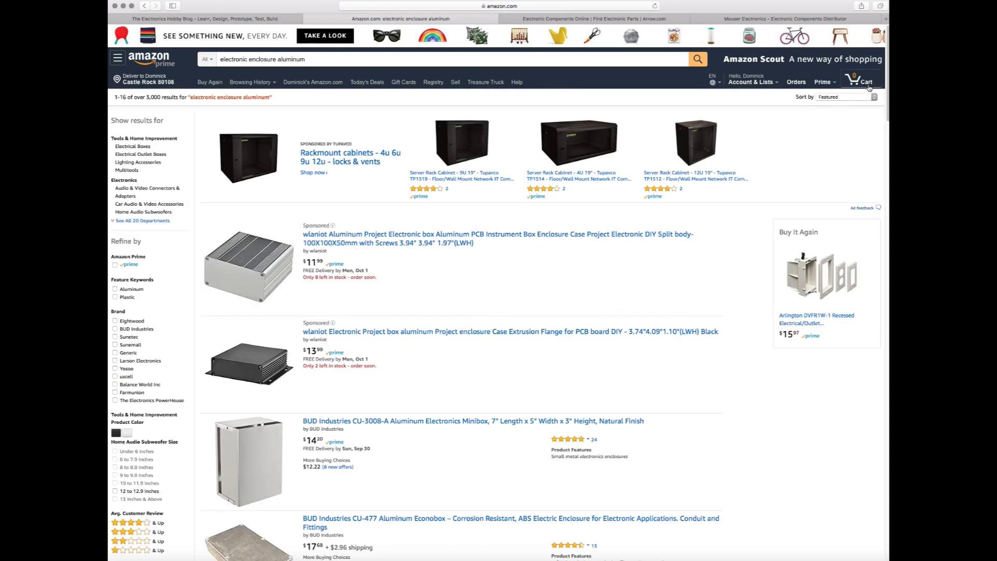
Step: Browse the aluminum enclosure results down to the BOX3-1455N-BK black aluminum box at $22.55
scroll(881, 78, "down", 5)
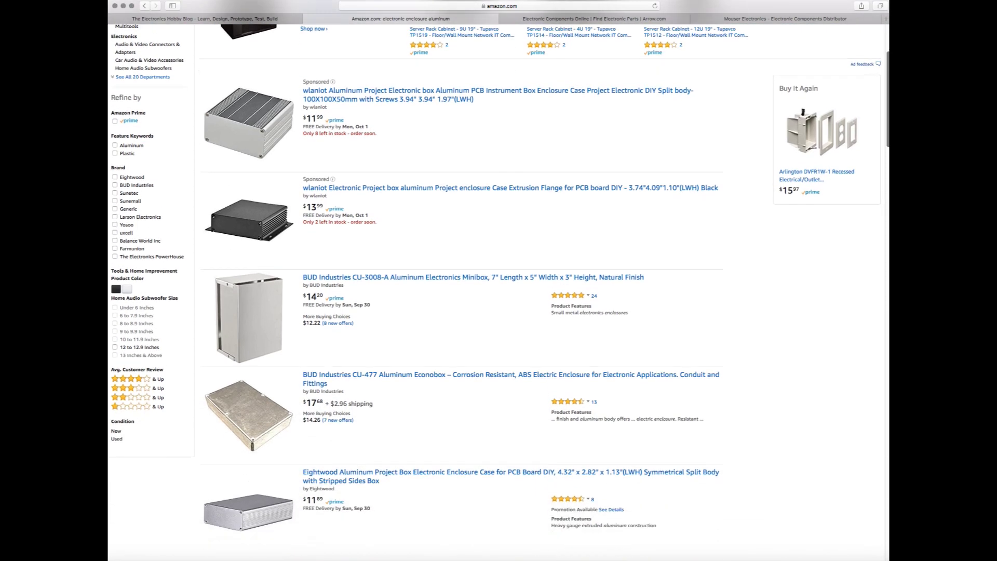
scroll(495, 290, "down", 5)
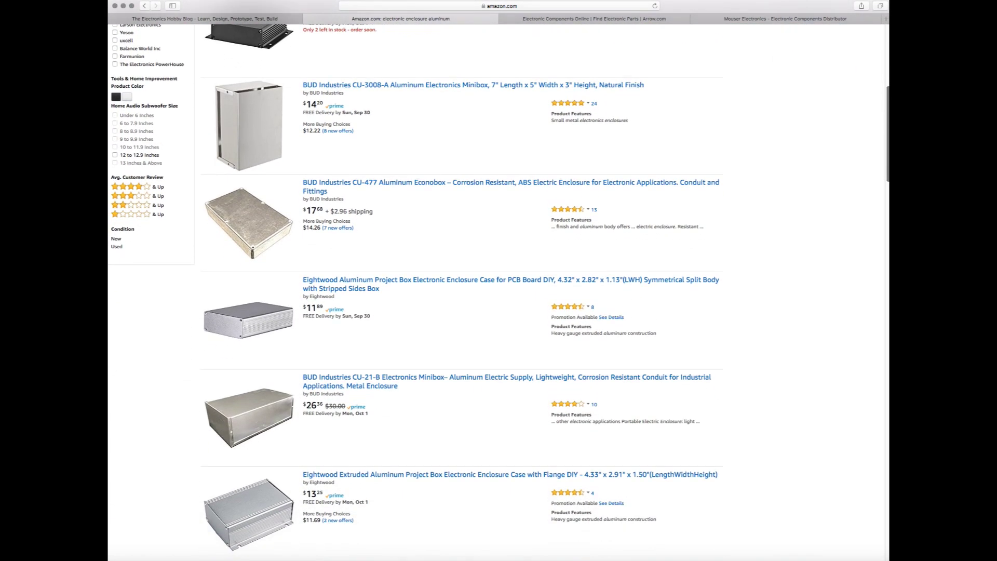
scroll(495, 291, "down", 3)
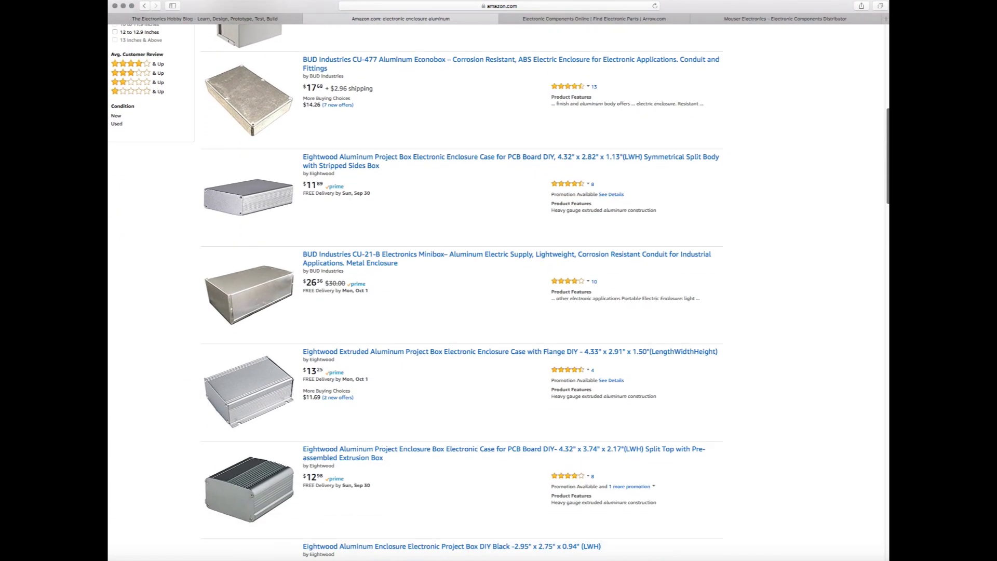
scroll(496, 291, "down", 2)
scroll(496, 291, "down", 6)
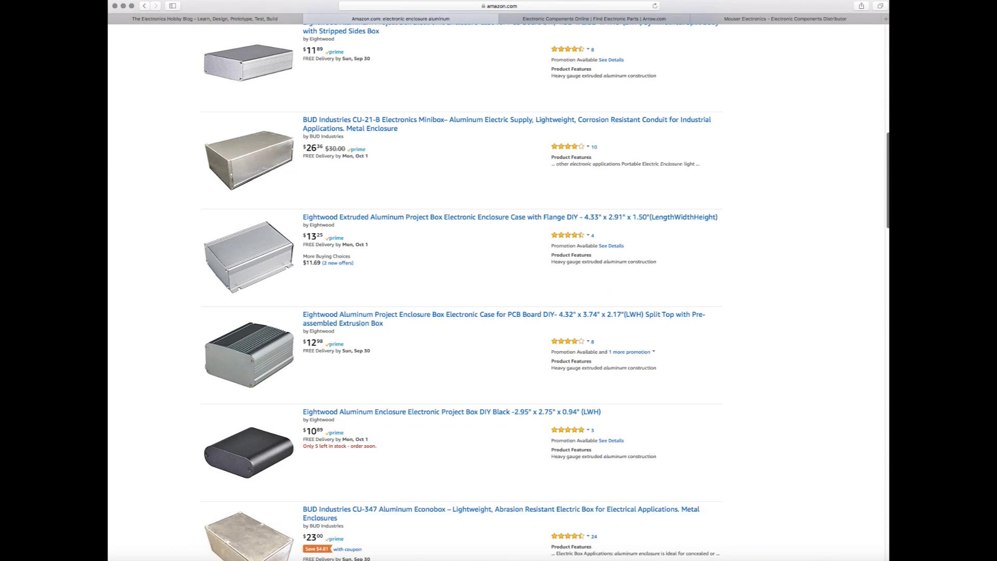
scroll(495, 291, "down", 1)
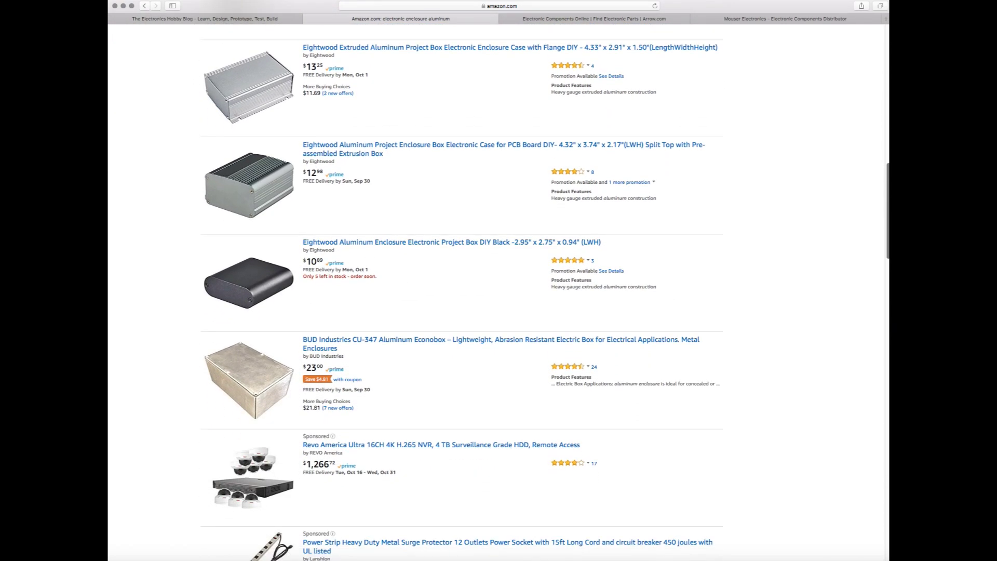
scroll(496, 291, "down", 10)
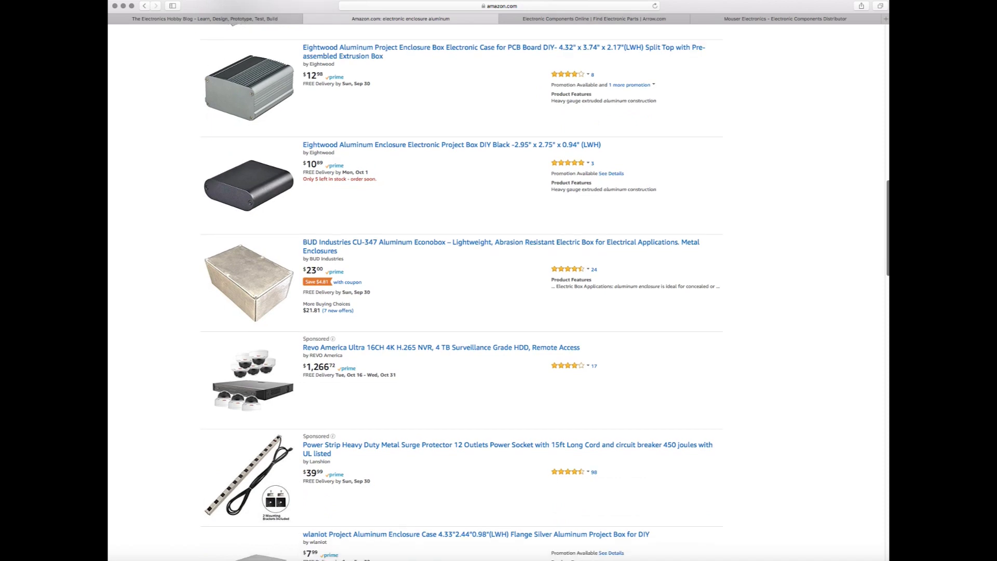
scroll(495, 291, "down", 5)
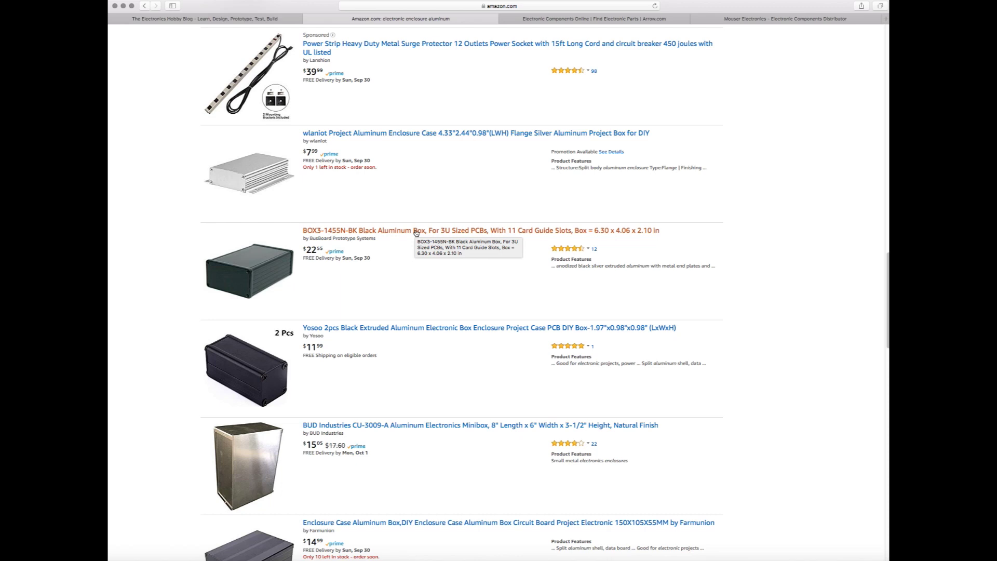
Step: Open the BOX3-1455N-BK box page and preview its zoomed image and separate-parts photo
left_click(416, 232)
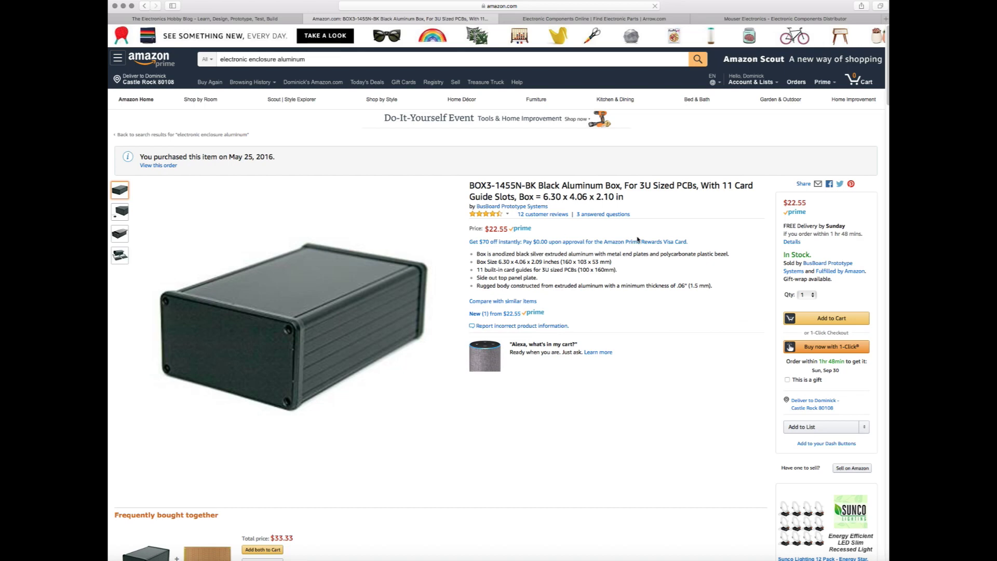
mouse_move(373, 245)
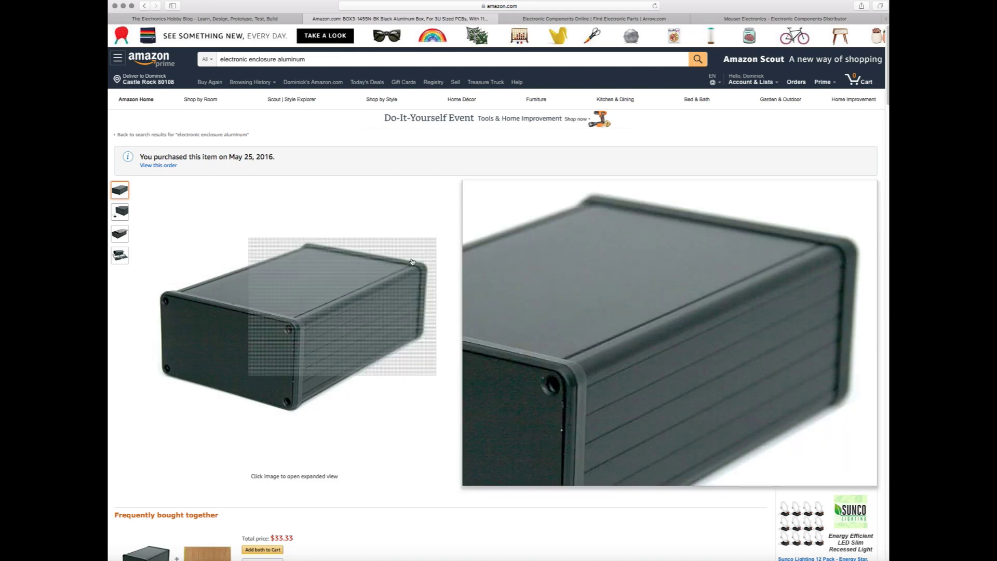
mouse_move(114, 258)
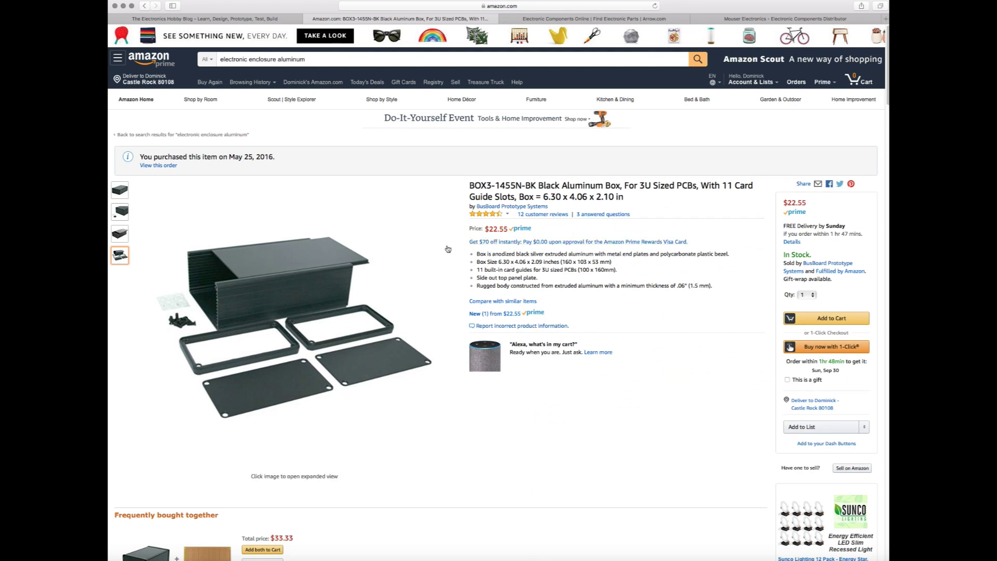
mouse_move(285, 261)
Step: Replace the Amazon search with 'rotary switch knobs' and run it
left_click(325, 61)
left_click_drag(314, 60, 221, 59)
type("ro")
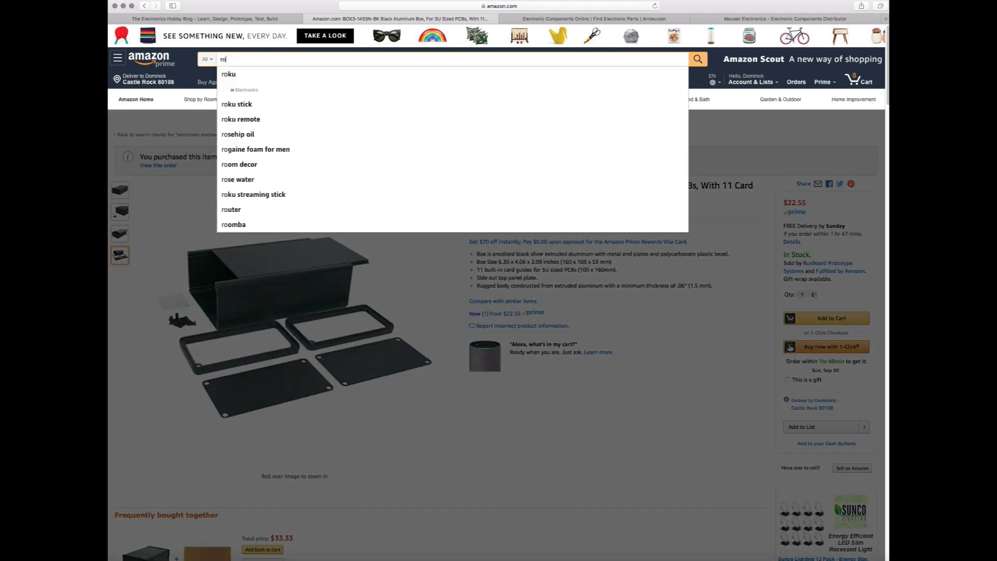
type("tary swit")
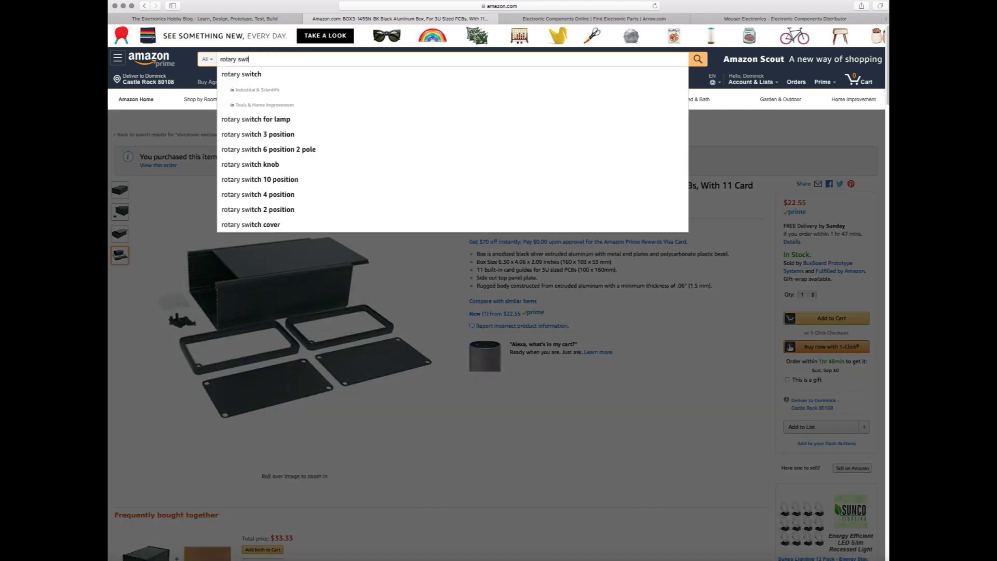
type("ch knobs")
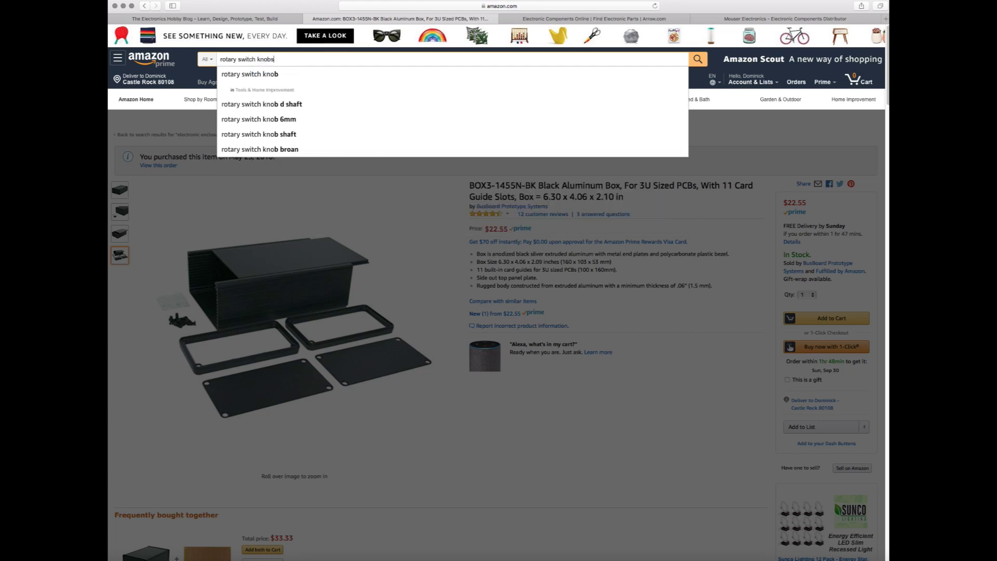
key("Return")
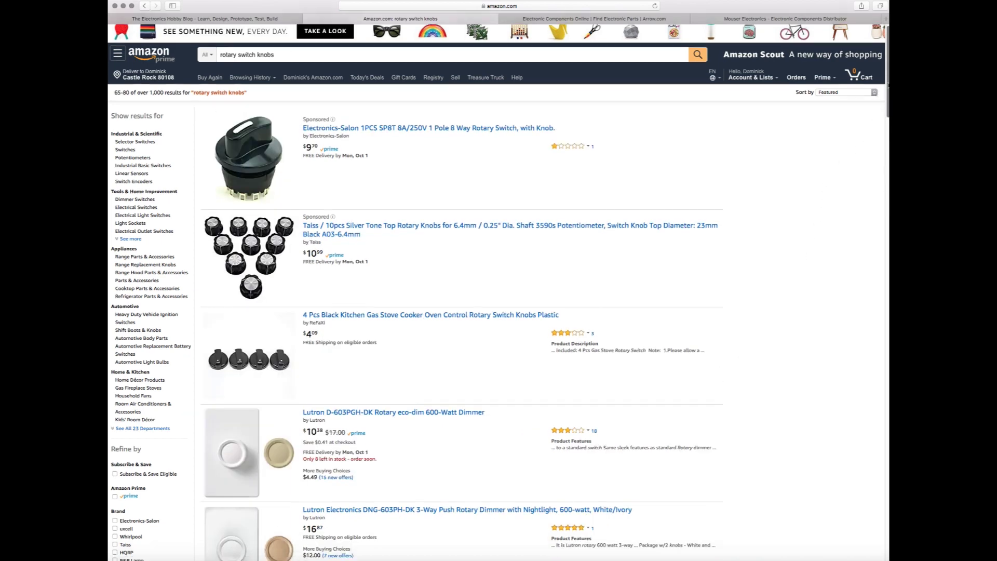
Step: Page through the rotary switch knob results to page 7
left_click_drag(887, 87, 873, 404)
scroll(674, 408, "down", 2)
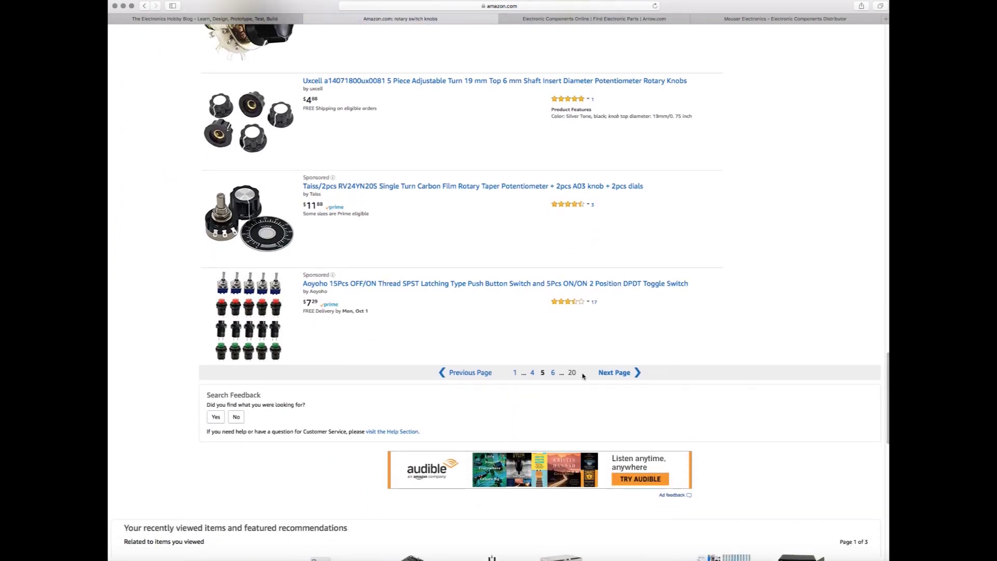
left_click(630, 373)
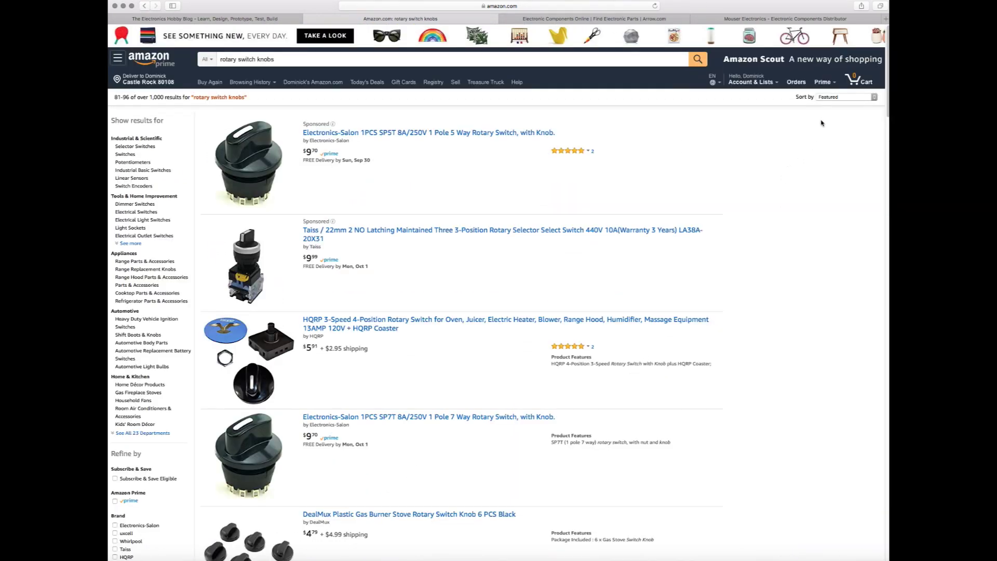
left_click_drag(881, 99, 888, 396)
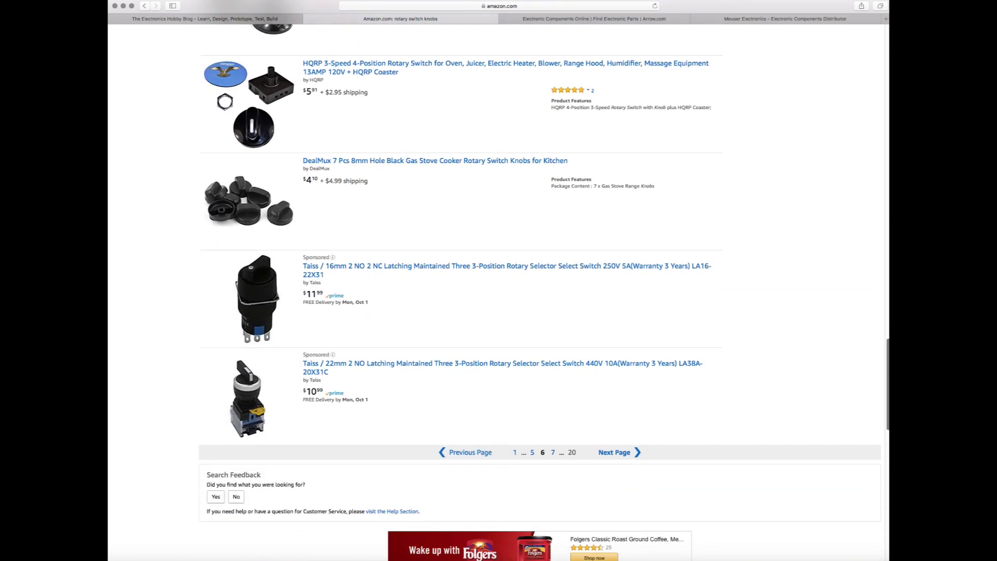
scroll(541, 291, "down", 5)
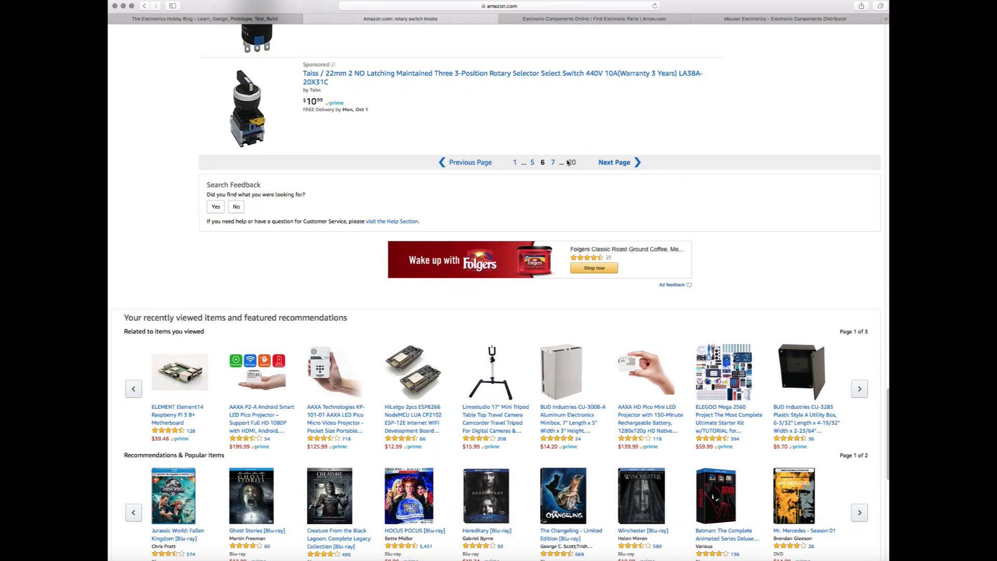
left_click(553, 162)
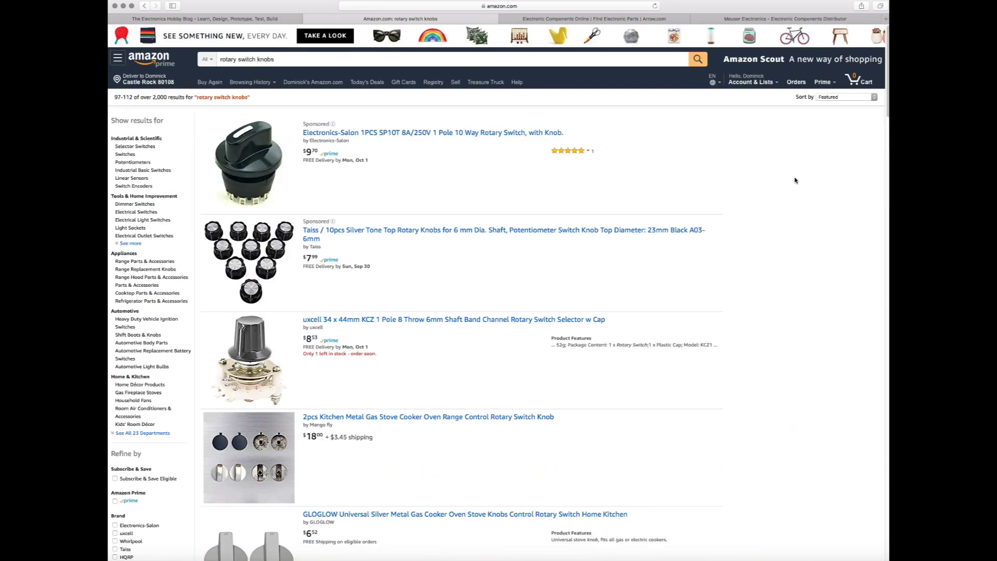
left_click_drag(888, 92, 888, 150)
Step: Search Amazon for 'knobs numbered electronic' and scroll to the 2pc retro-style potentiometer knobs
scroll(462, 291, "down", 8)
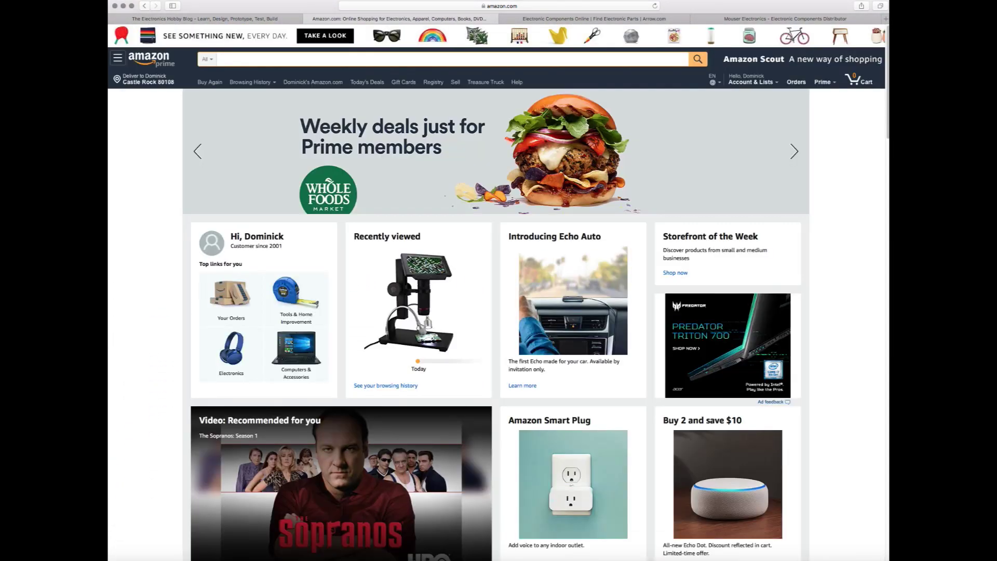
type("knobs ")
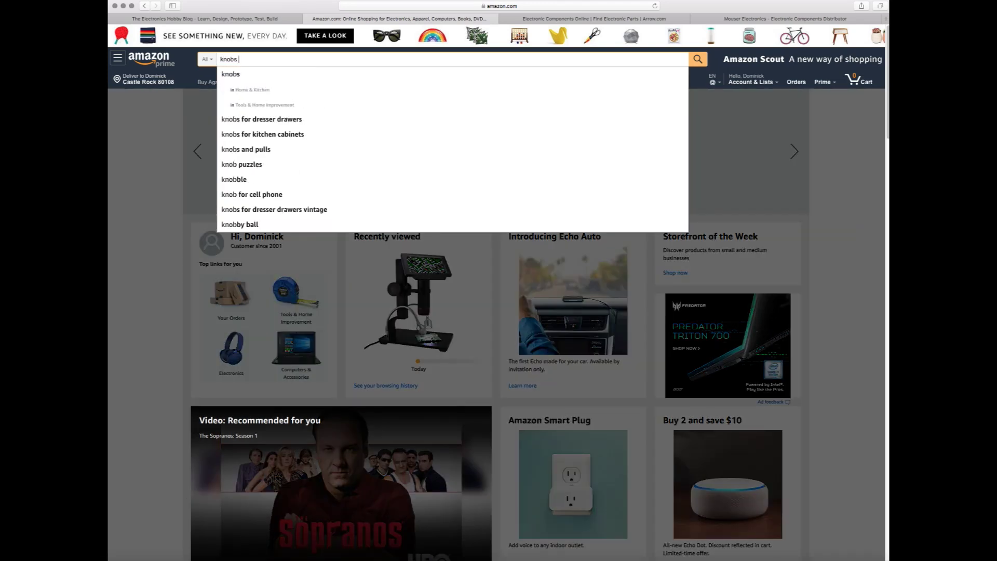
type("numbered")
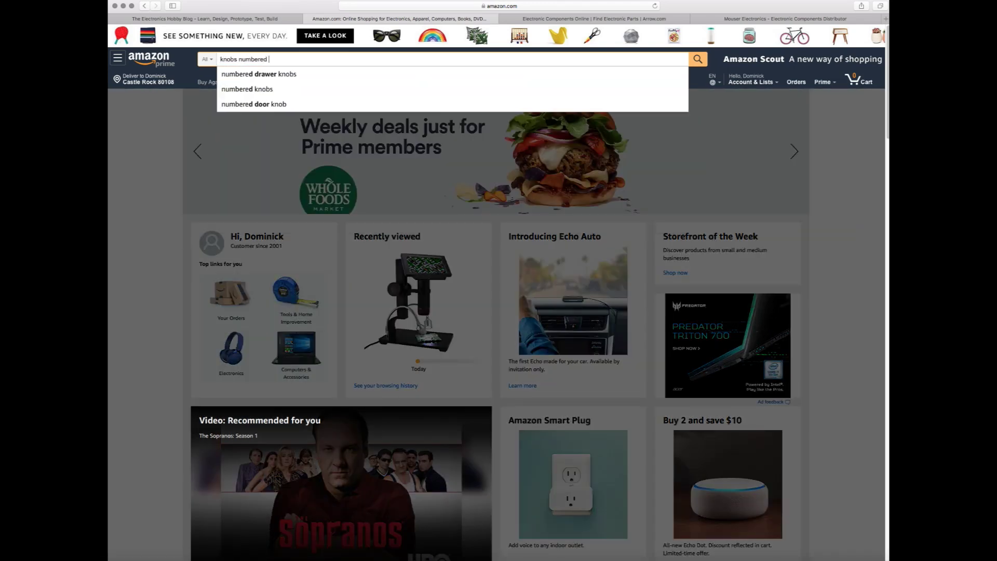
type(" electronic")
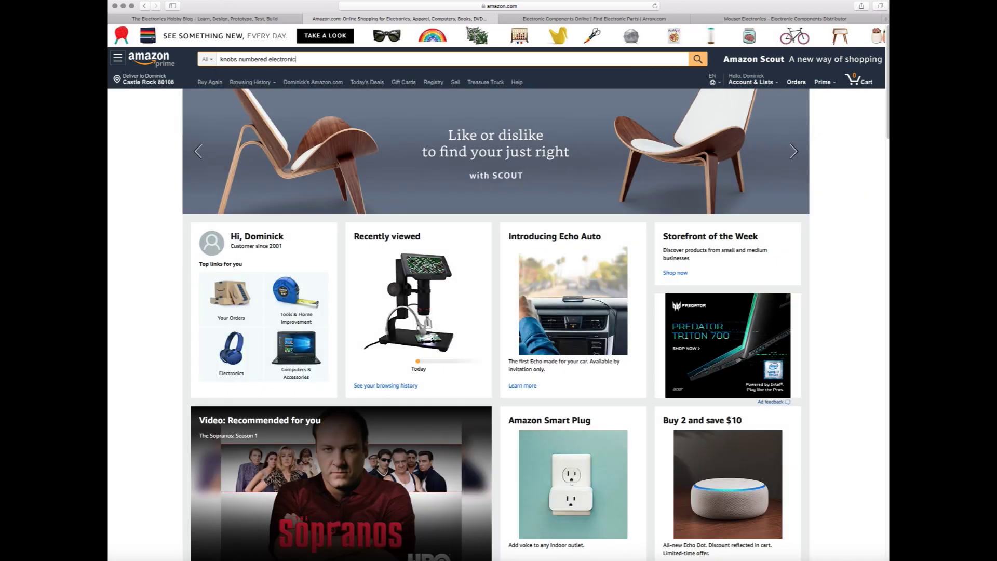
key("Return")
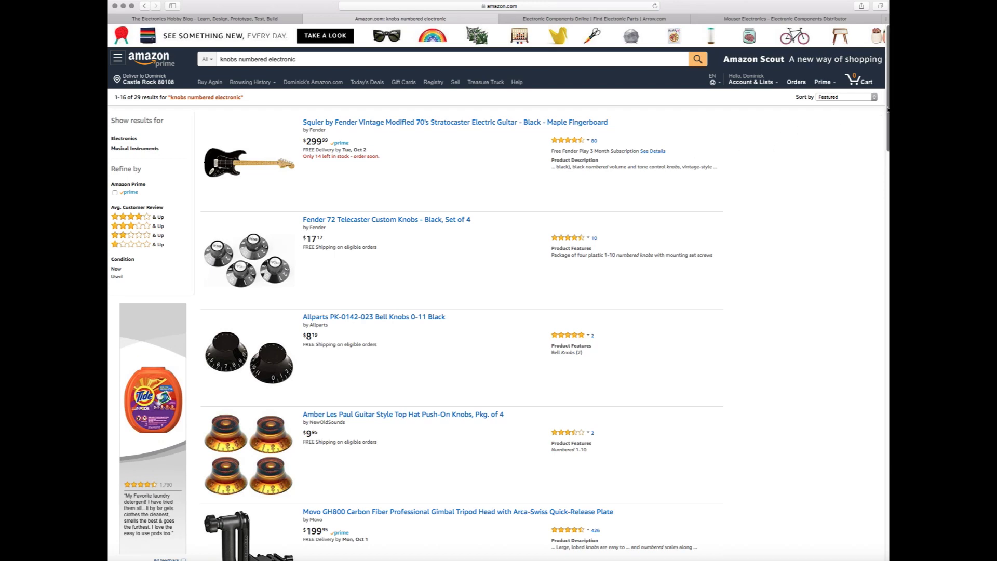
scroll(889, 111, "down", 19)
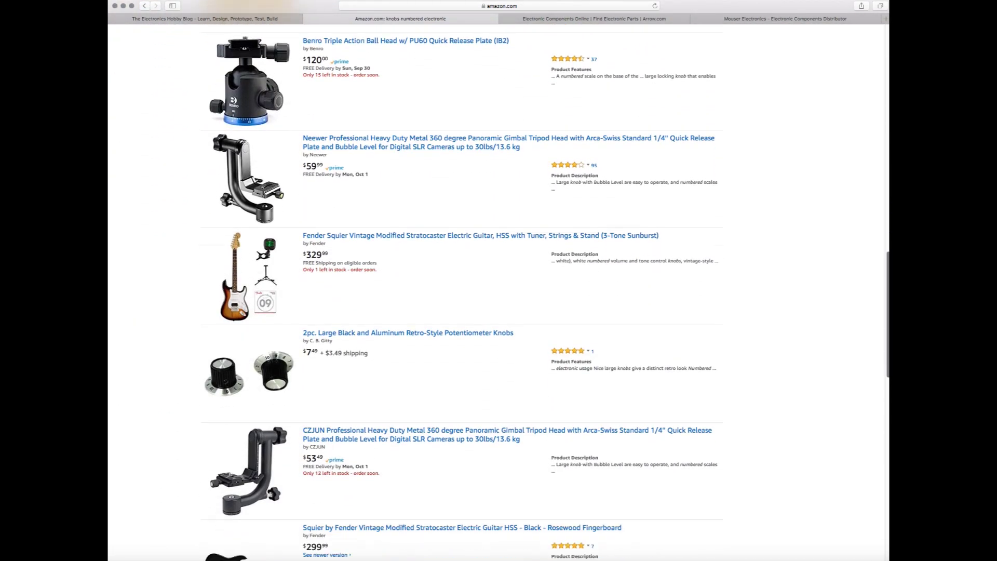
scroll(546, 280, "down", 2)
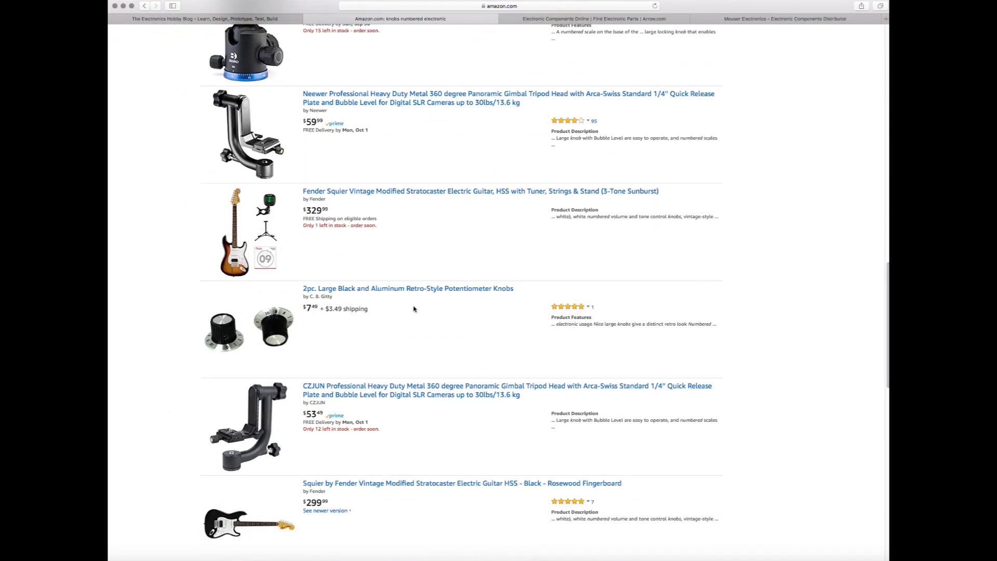
Step: Open the retro-style knobs page, then the $10.99 Pack of 6 chrome-top knobs page
left_click(410, 289)
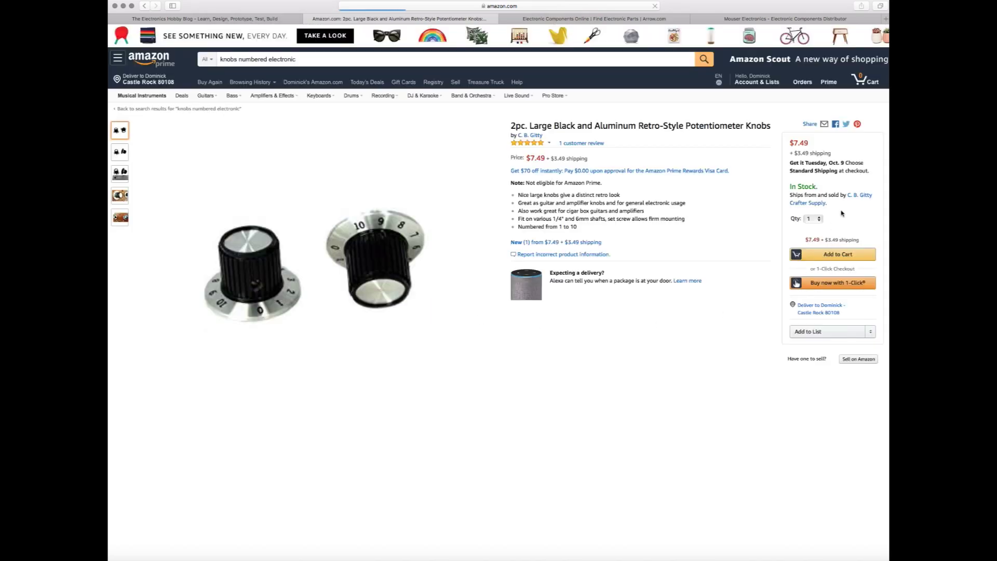
scroll(203, 518, "down", 5)
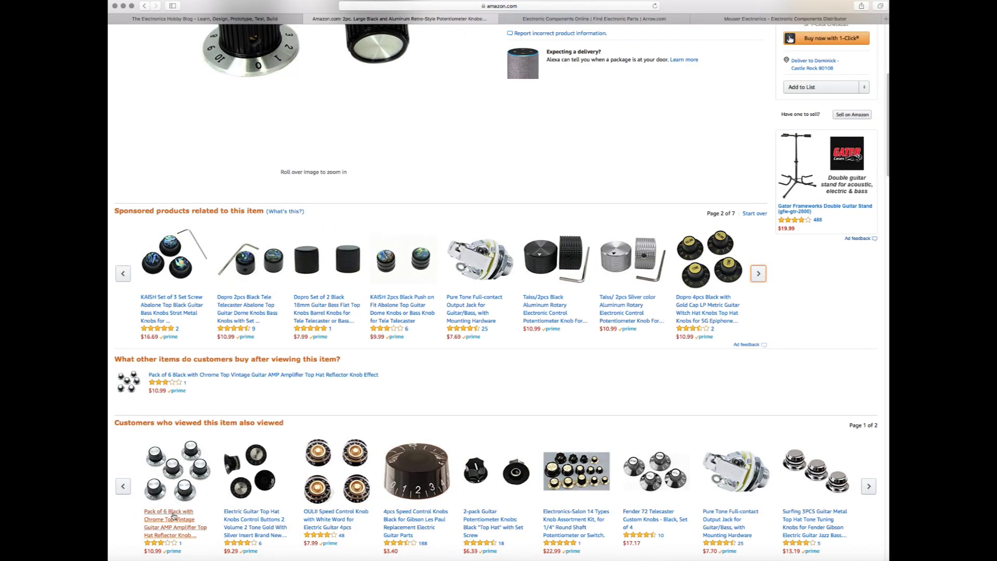
left_click(174, 516)
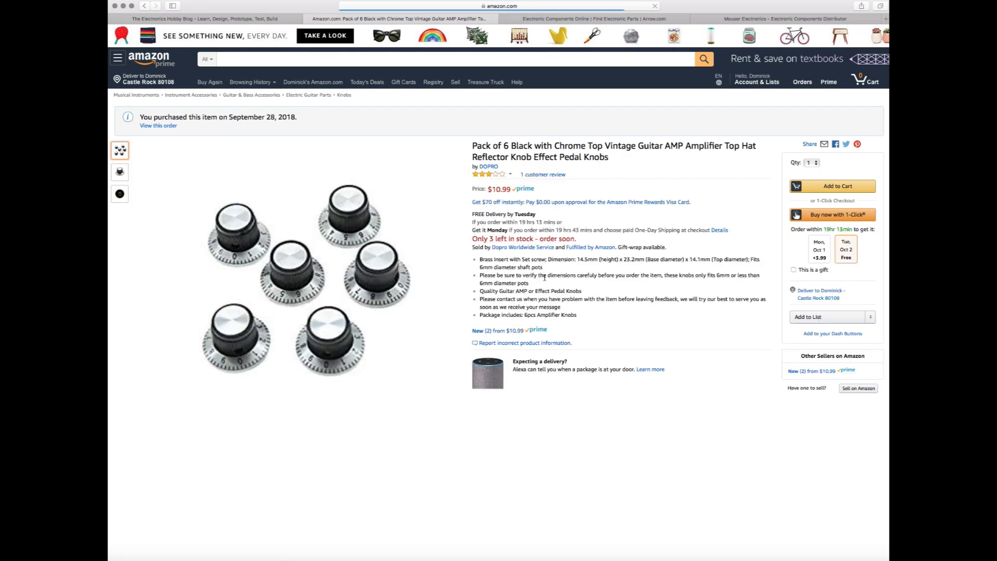
Step: View the chrome-top knob photos, including the underside and single-knob images
mouse_move(311, 260)
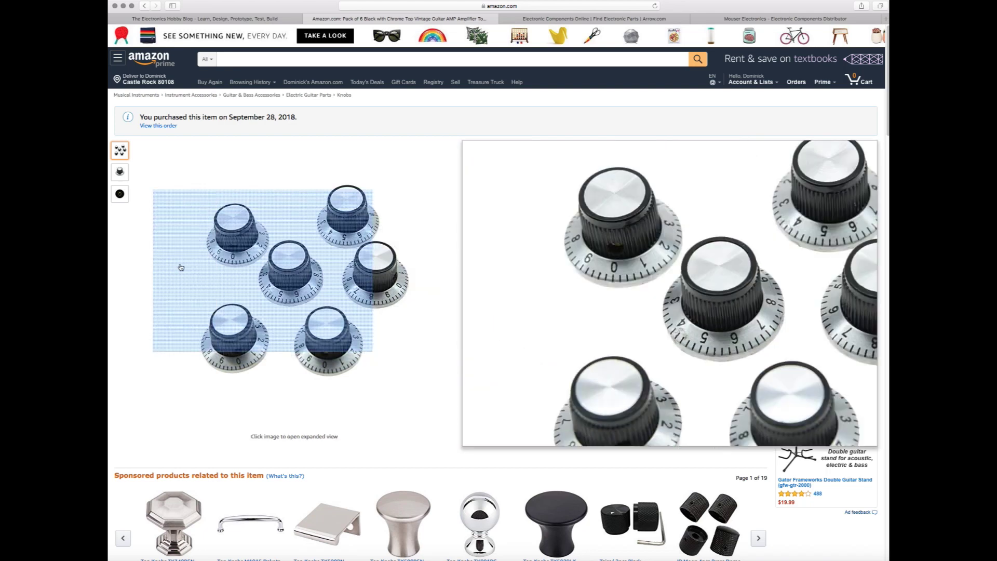
left_click(120, 193)
mouse_move(288, 281)
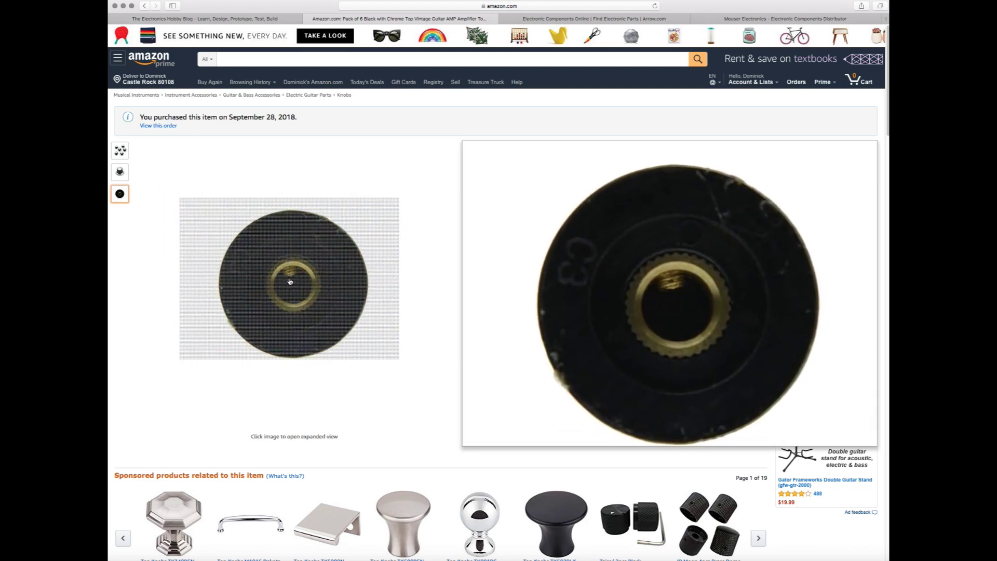
left_click(120, 173)
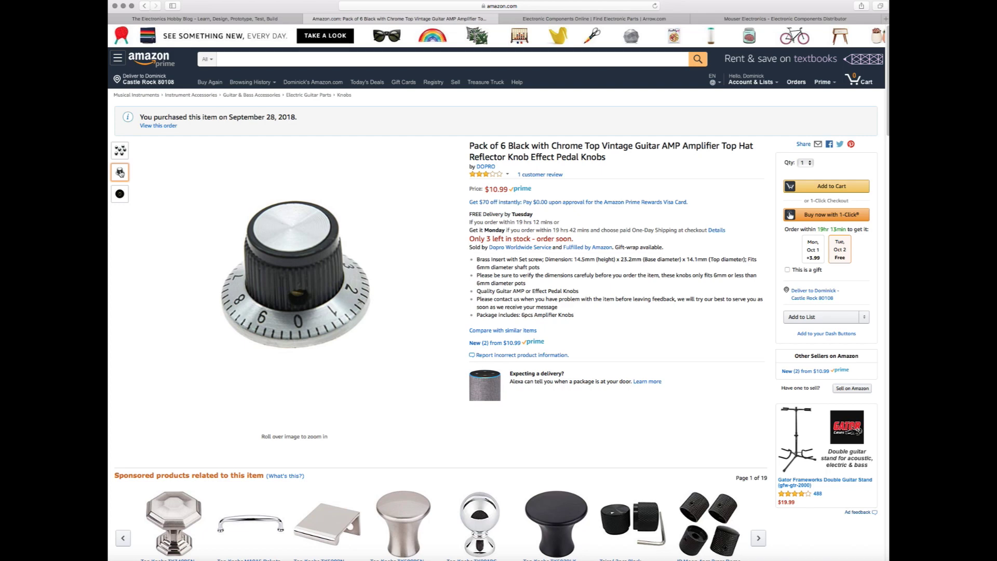
mouse_move(285, 244)
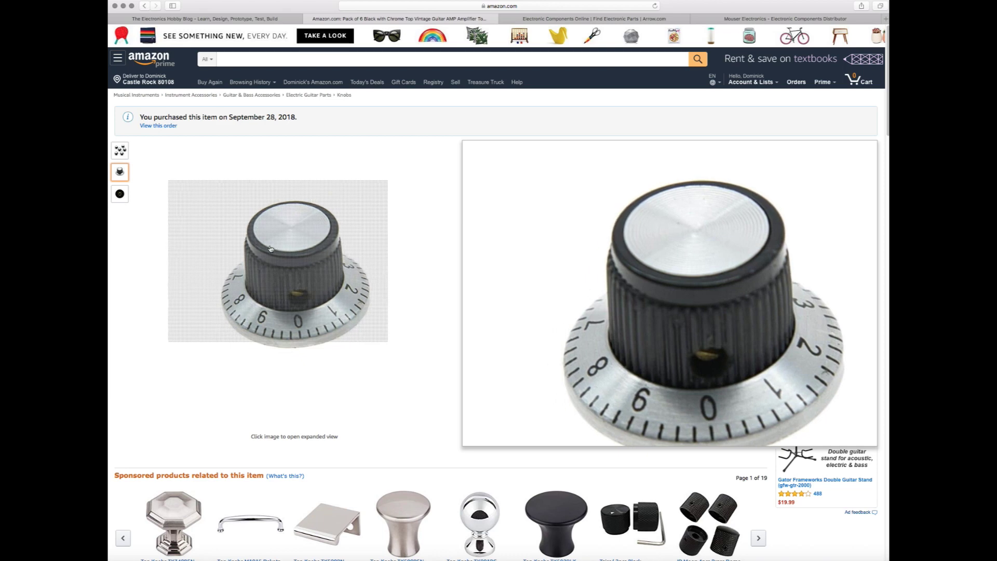
mouse_move(125, 194)
mouse_move(227, 269)
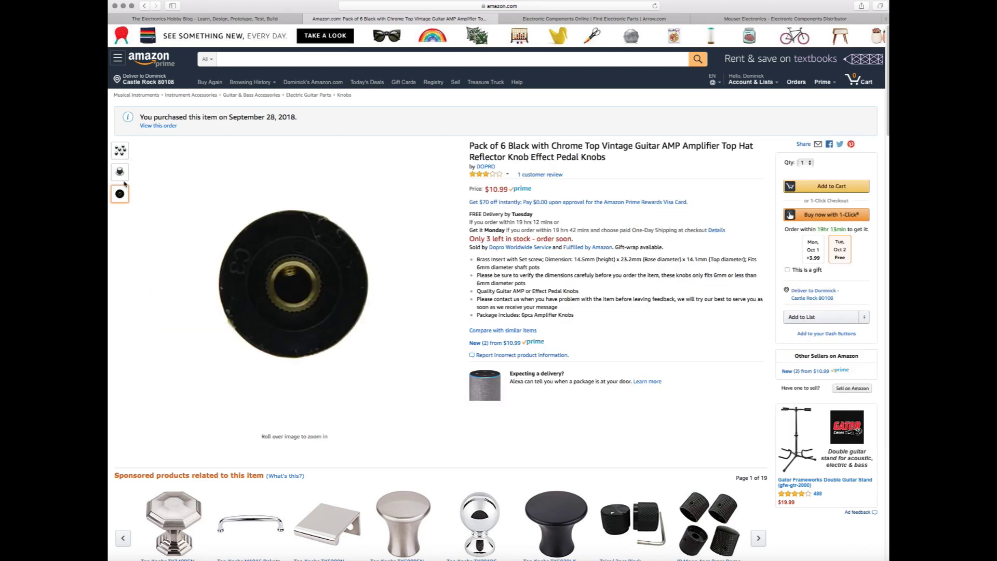
mouse_move(118, 172)
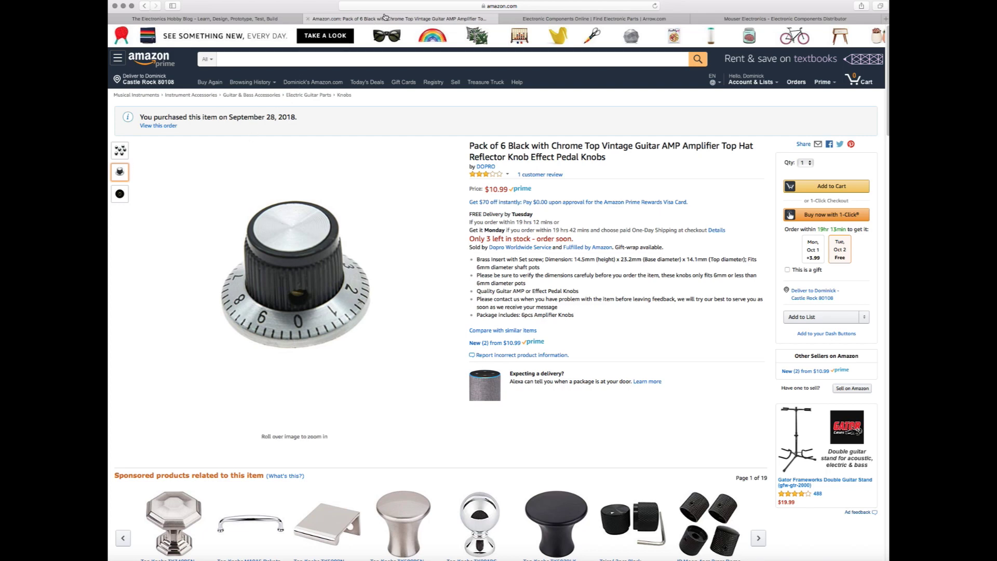
Step: Search Amazon for 'binding posts colors' and open the Yosooo 20-piece 5-colour listing on page 6
left_click(285, 61)
type("bindin")
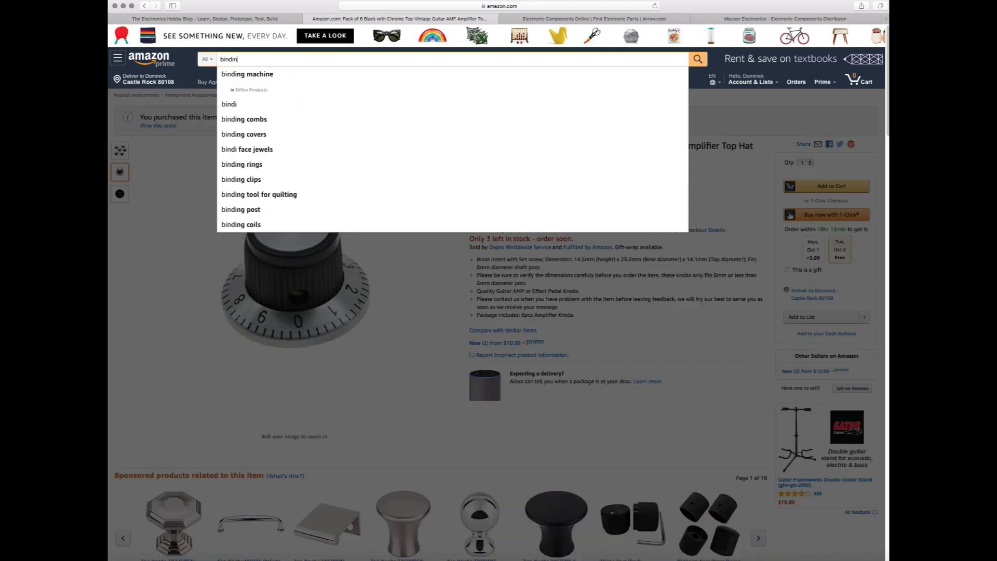
type("g posts colors")
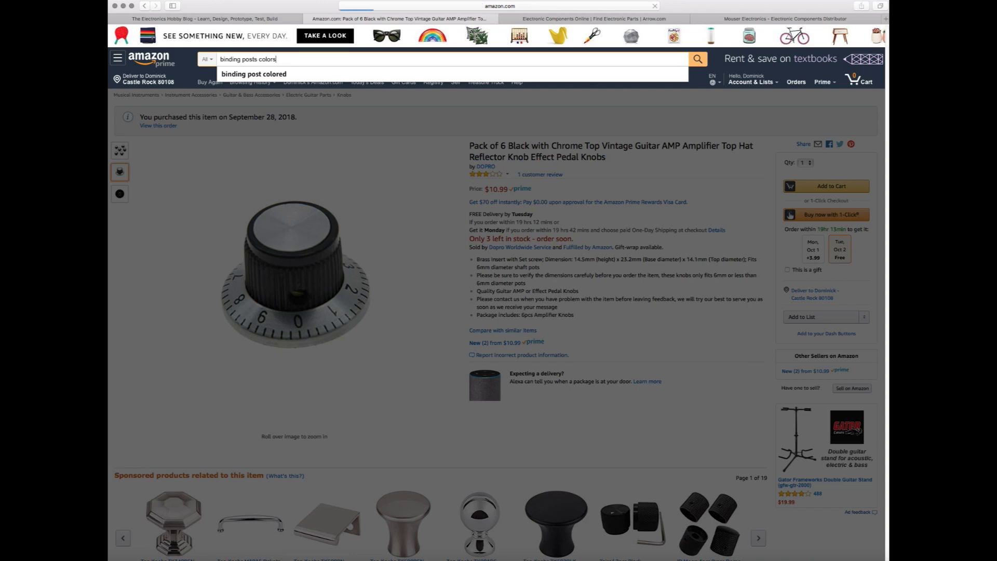
key("Return")
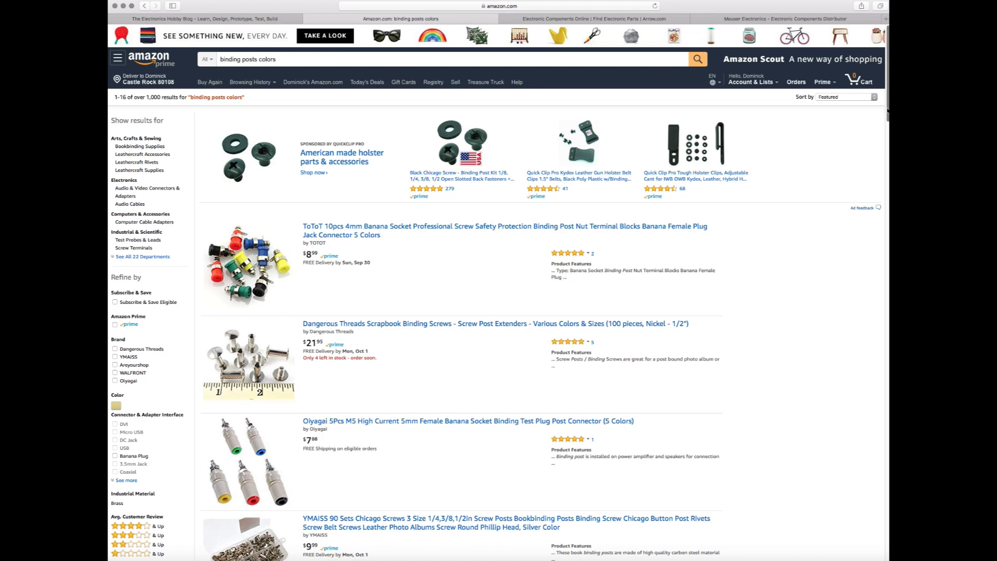
scroll(491, 242, "down", 20)
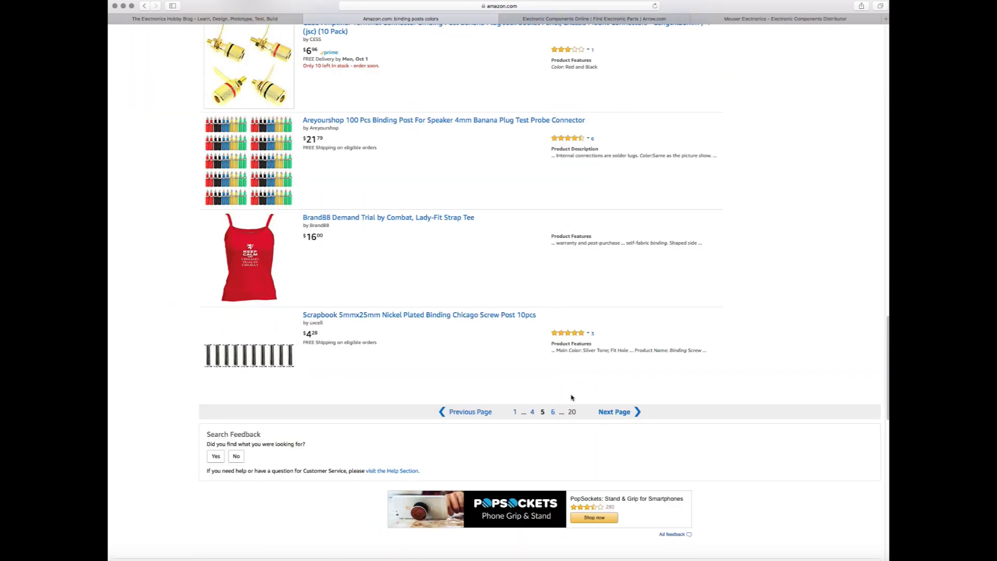
left_click(553, 412)
scroll(460, 309, "down", 1)
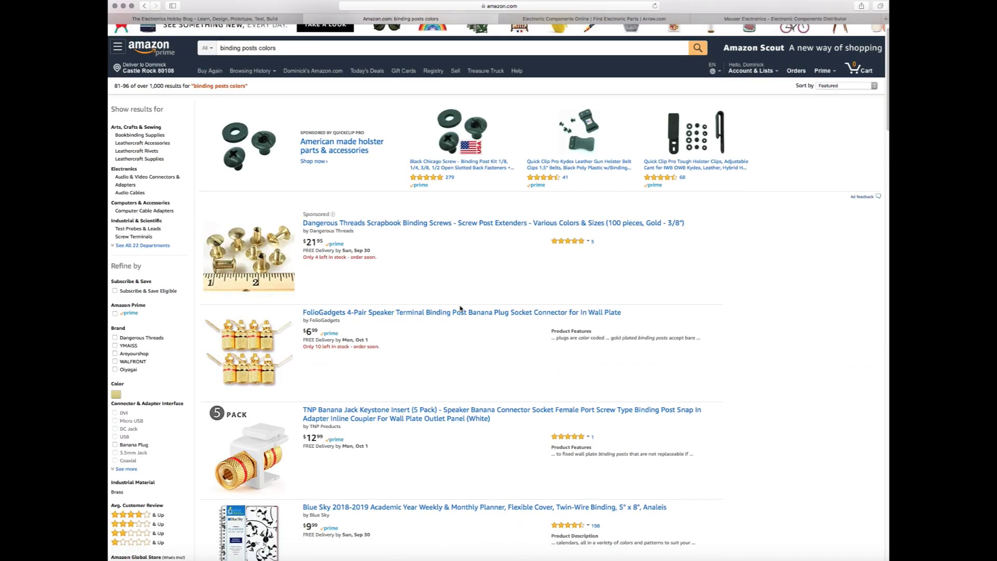
scroll(460, 308, "down", 12)
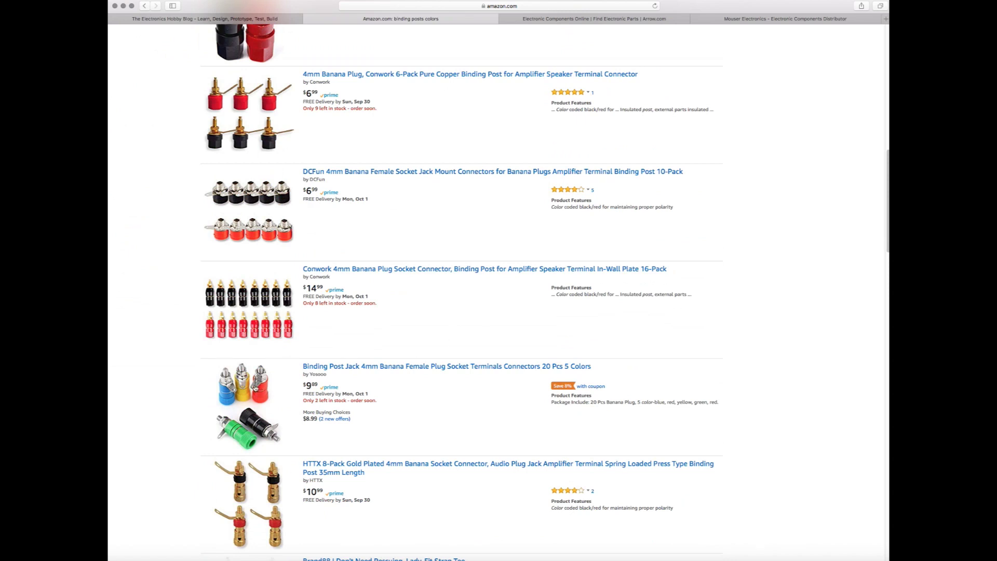
left_click(254, 388)
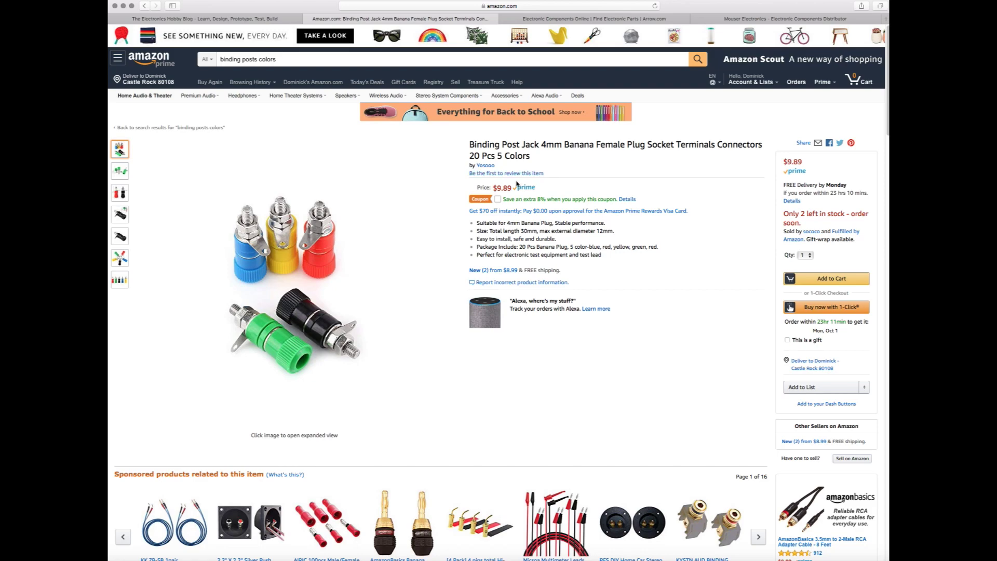
Step: Close the Amazon tab and search Arrow.com for 'rotary switch'
key("super+w")
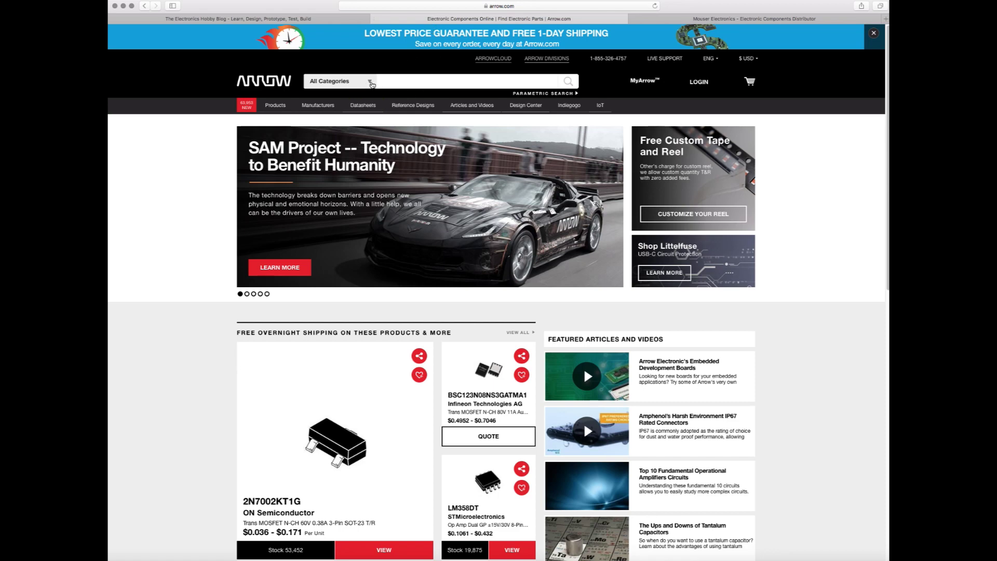
left_click(372, 83)
left_click(447, 81)
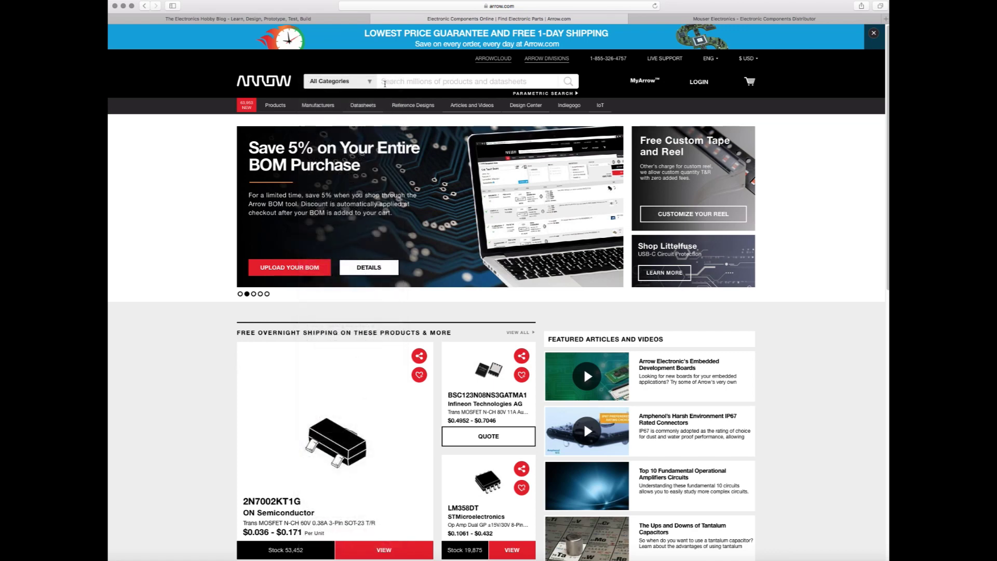
left_click(386, 83)
type("ro")
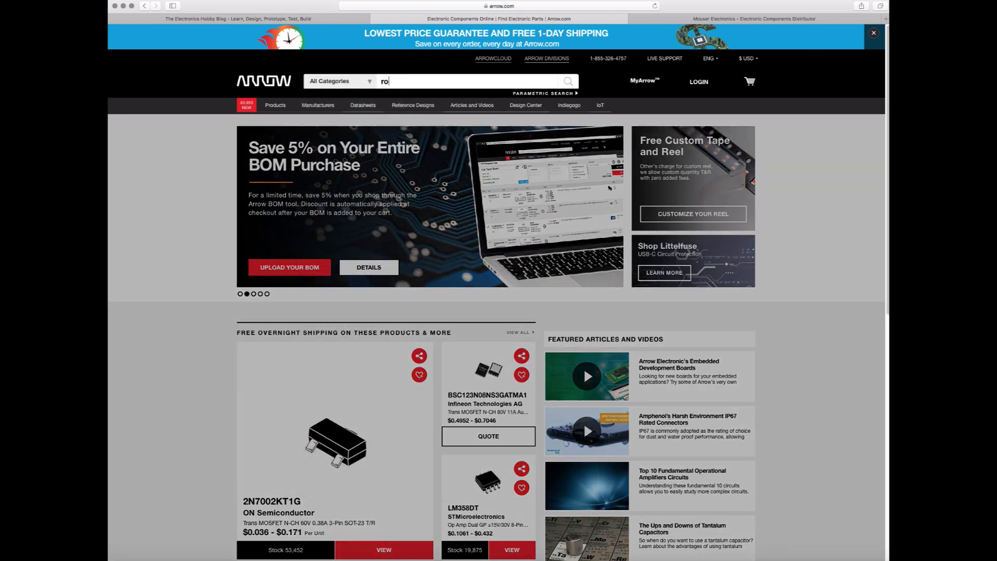
type("tary switch")
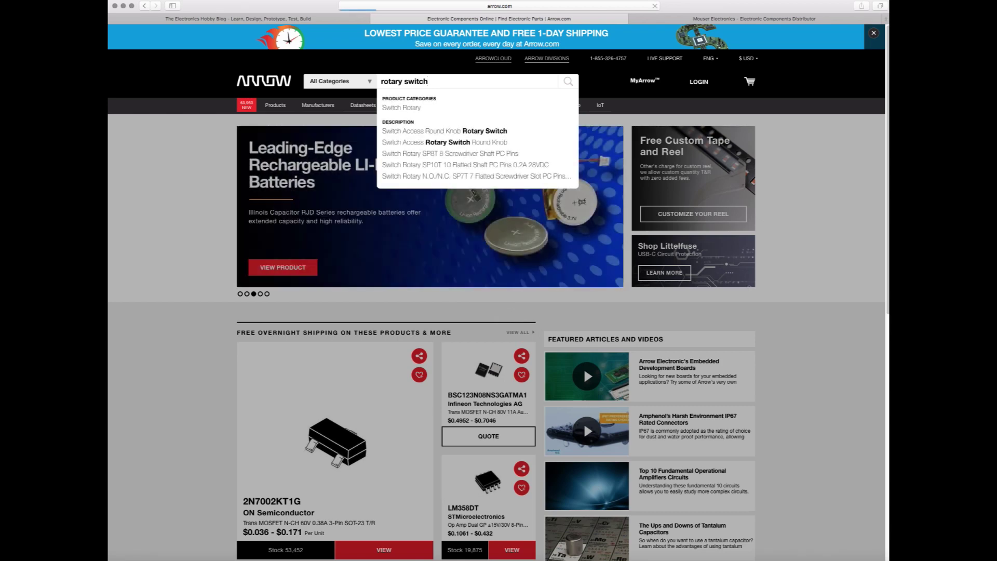
key("Return")
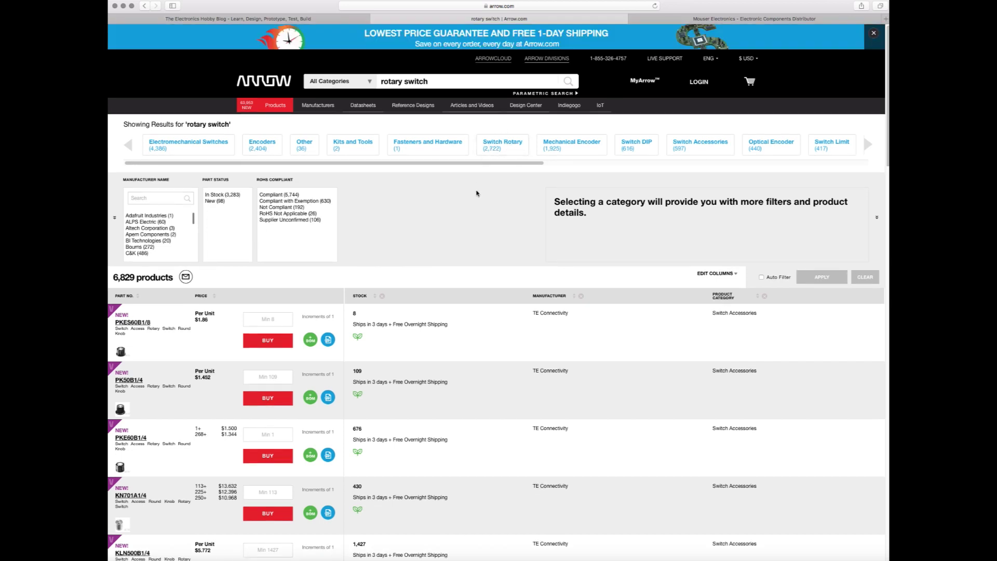
Step: Narrow results to in-stock Switch Rotary parts with 10, 11 and 12 positions
left_click(512, 144)
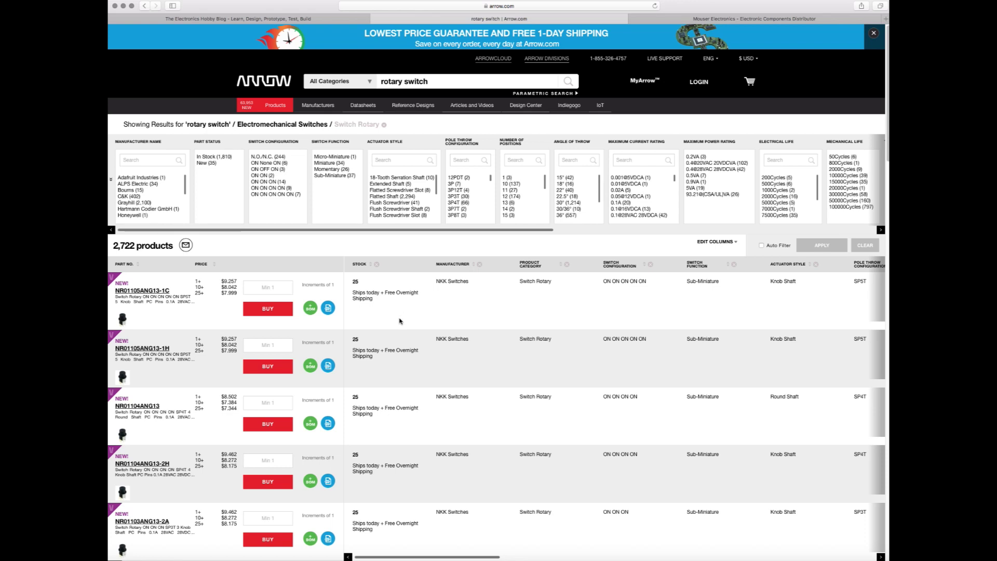
left_click(210, 157)
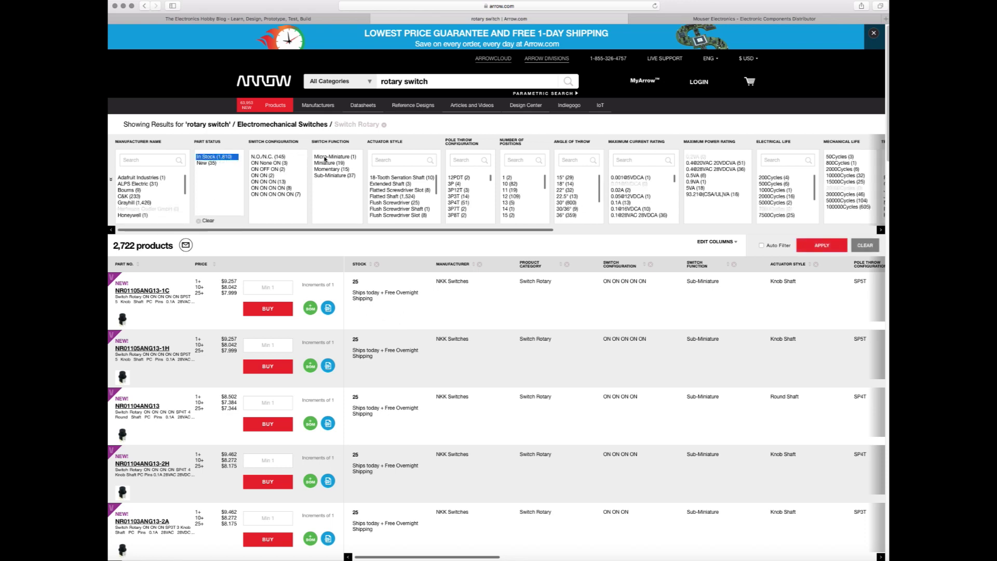
left_click(514, 184)
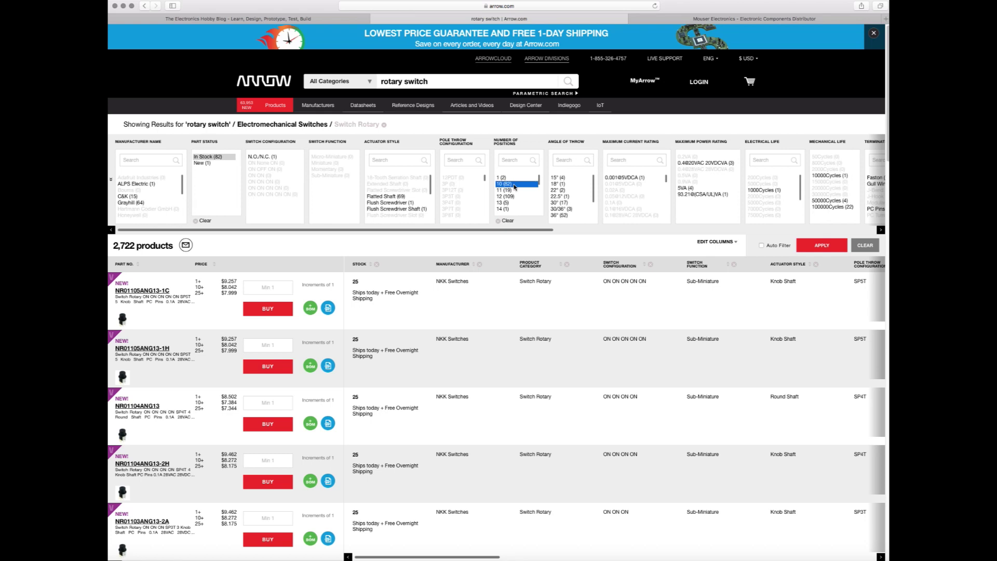
right_click(515, 191)
left_click(510, 190)
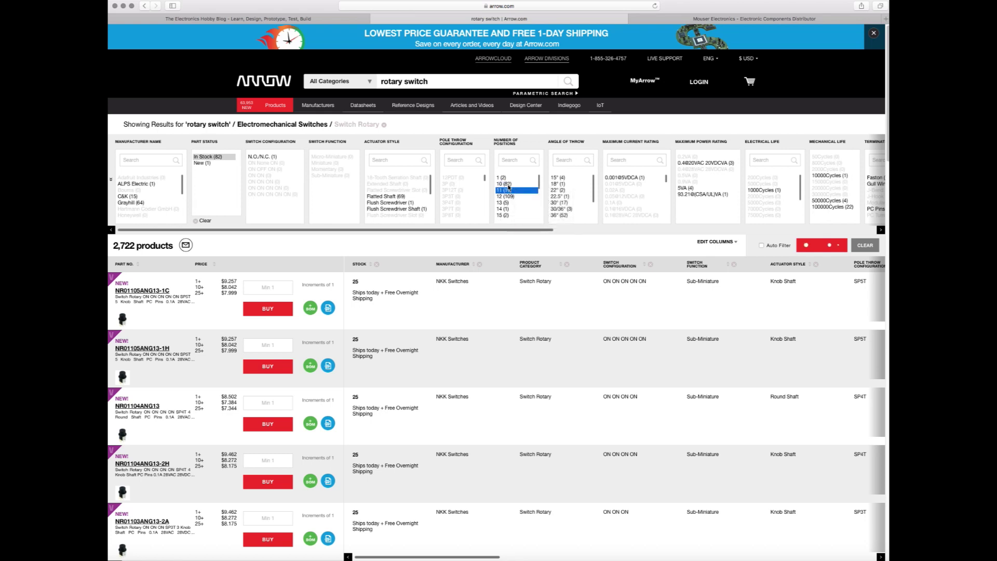
left_click(508, 185)
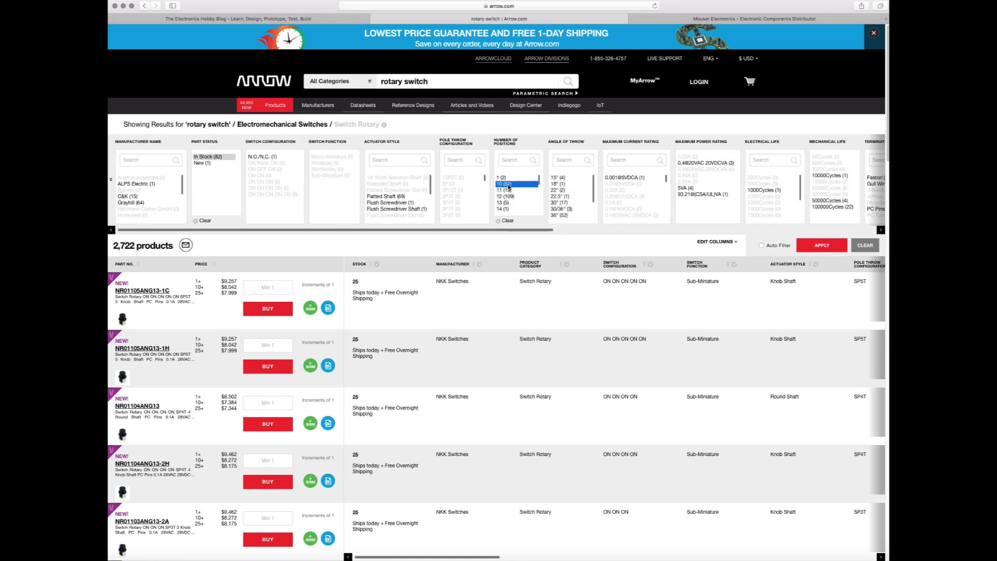
left_click(508, 190, "super")
left_click(508, 197, "super")
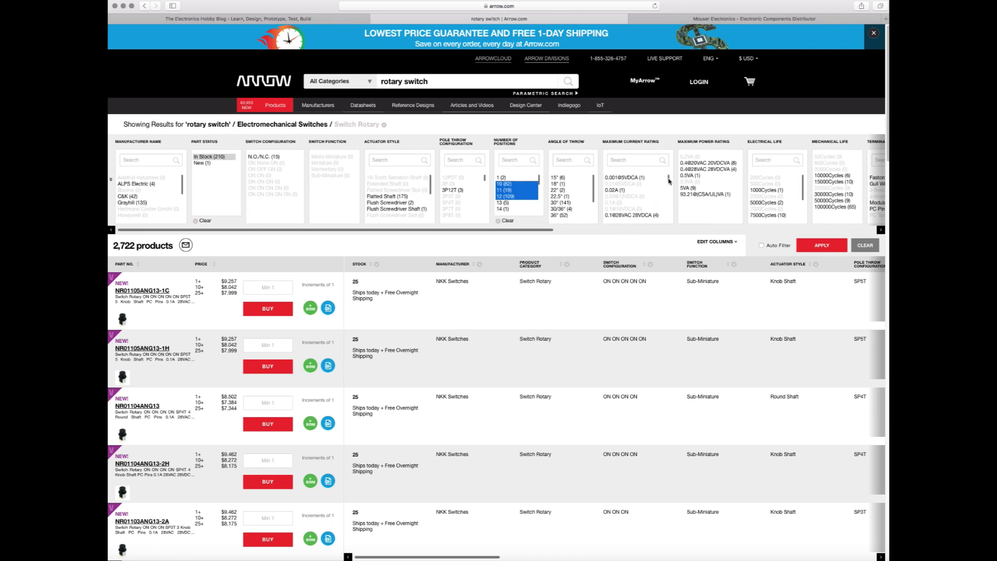
Step: Select the 2.5@125VACA and 5@125VACA maximum current rating filters
left_click_drag(669, 180, 670, 206)
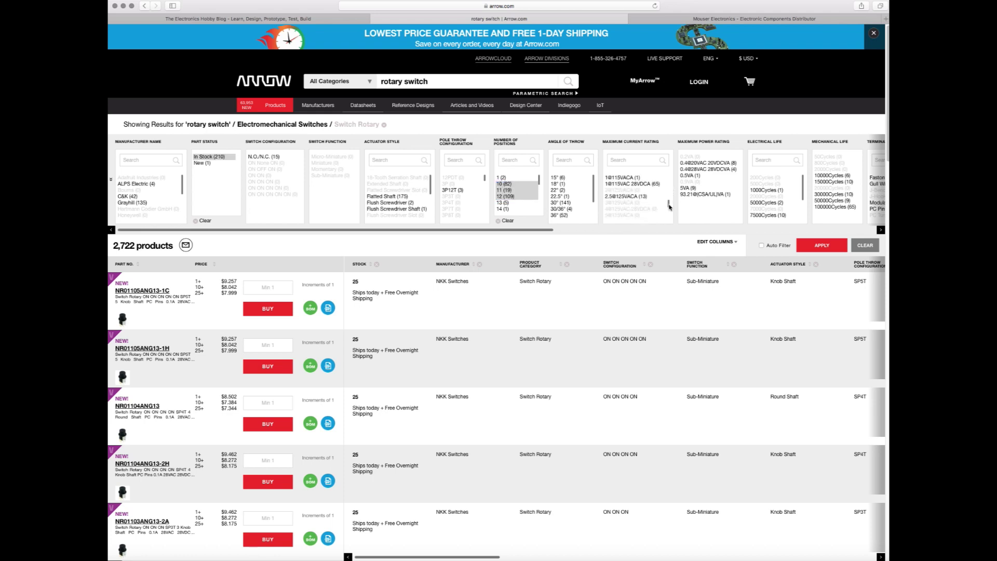
left_click(629, 197)
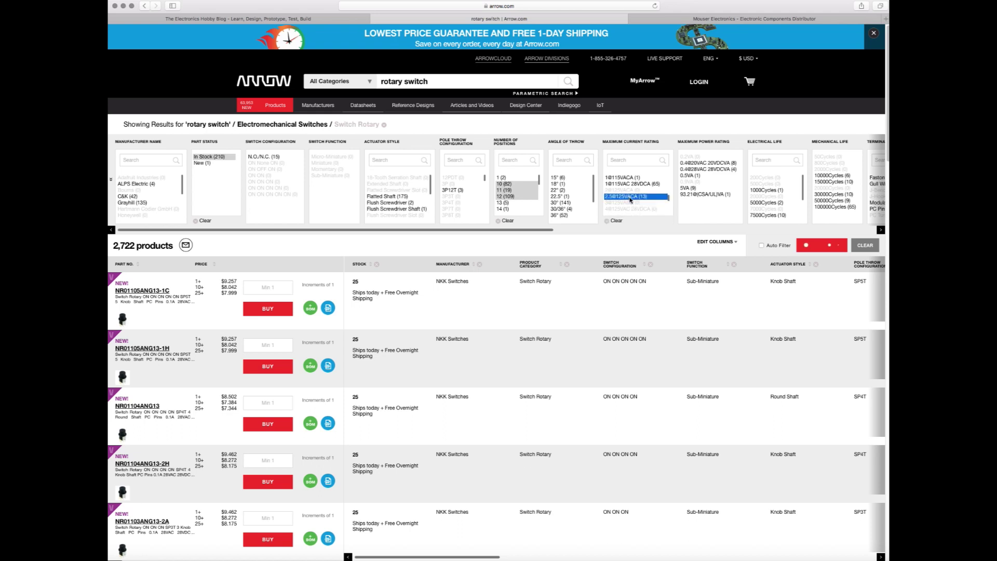
scroll(641, 203, "down", 2)
left_click(623, 209, "super")
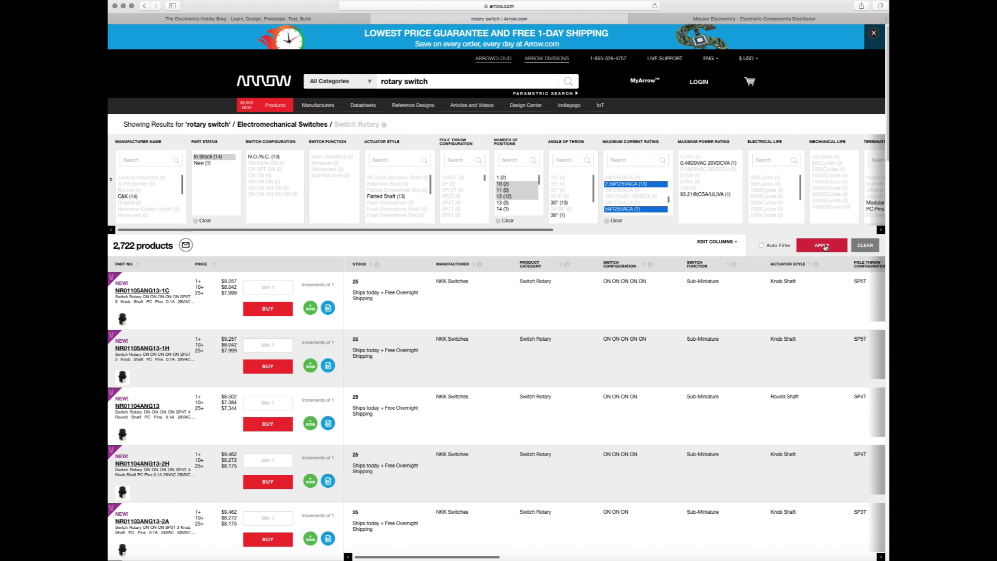
Step: Apply the filters to get 14 C&K switches and preview the listed switches
left_click(824, 246)
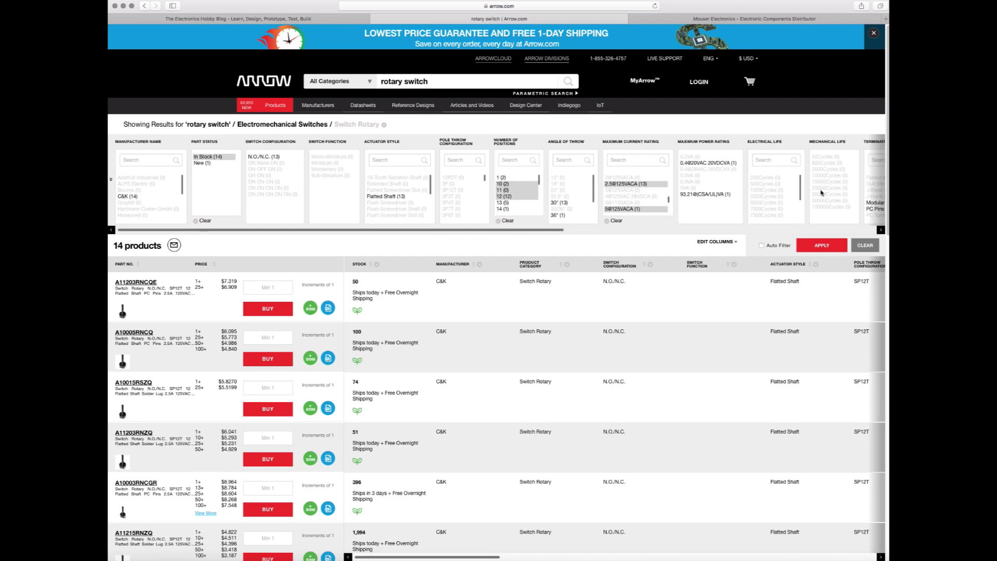
left_click_drag(888, 174, 756, 242)
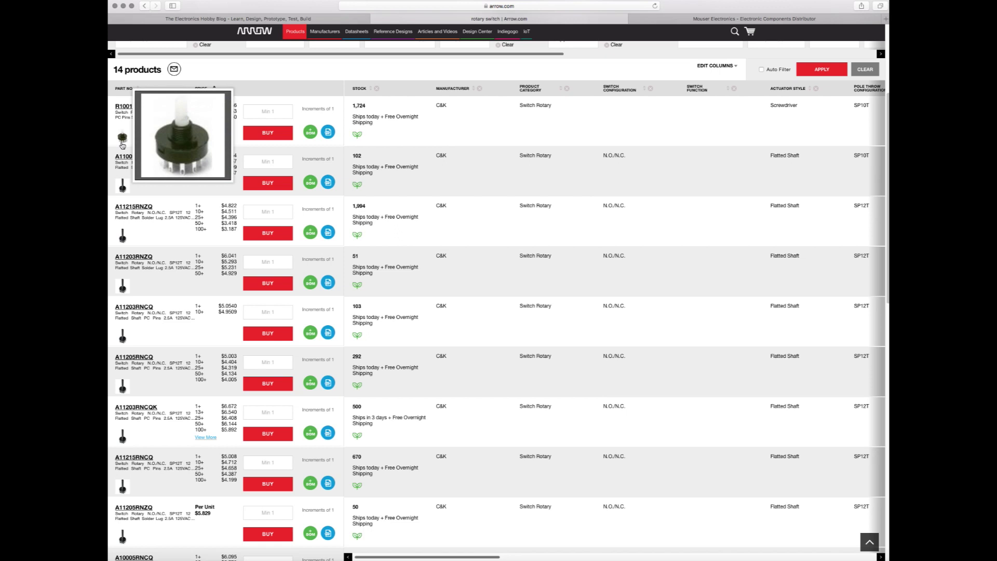
mouse_move(122, 187)
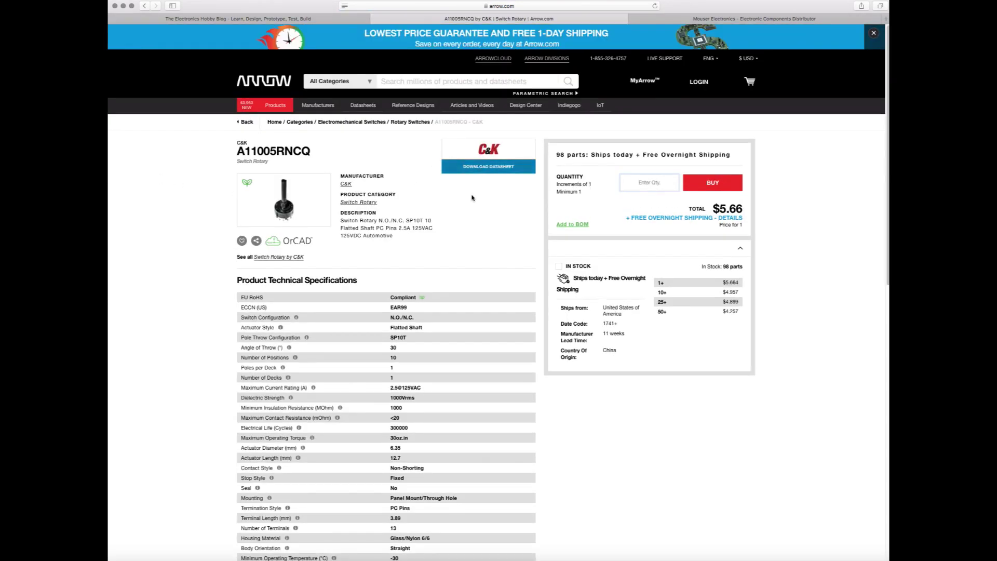
Step: Review the A11005RNCQ technical specifications: 98 in stock, $5.664 each down to $4.257 at 50+
scroll(459, 288, "down", 2)
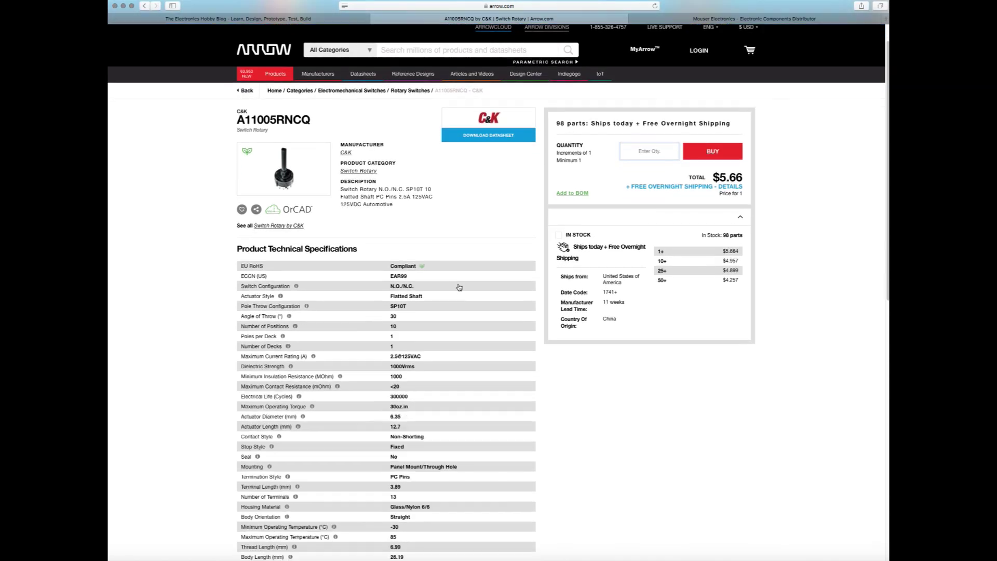
scroll(443, 325, "down", 3)
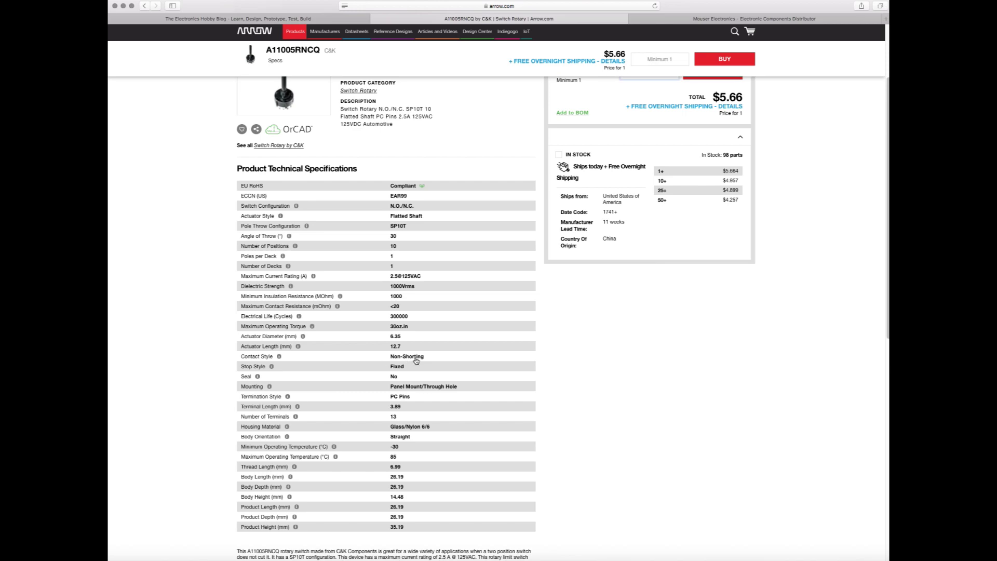
scroll(454, 159, "up", 4)
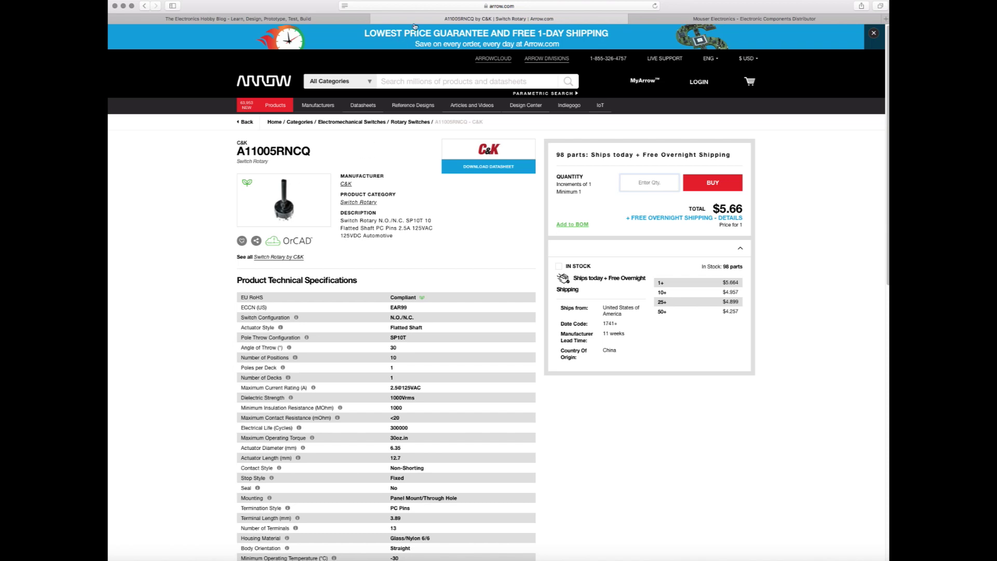
Step: On Mouser, search for 'rotary switch' and narrow to Switches > Rotary Switches
left_click(653, 18)
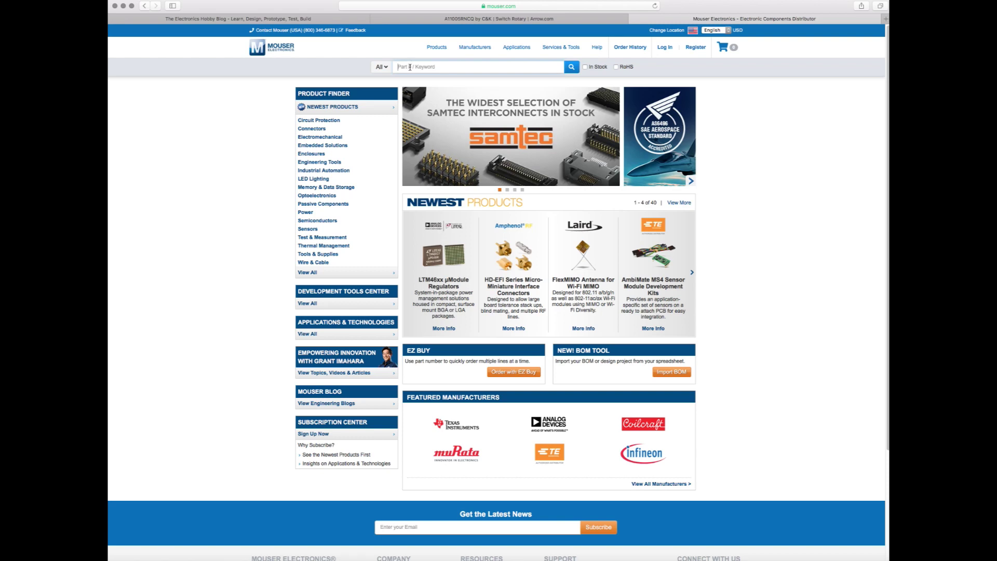
left_click(410, 67)
type("rotary ")
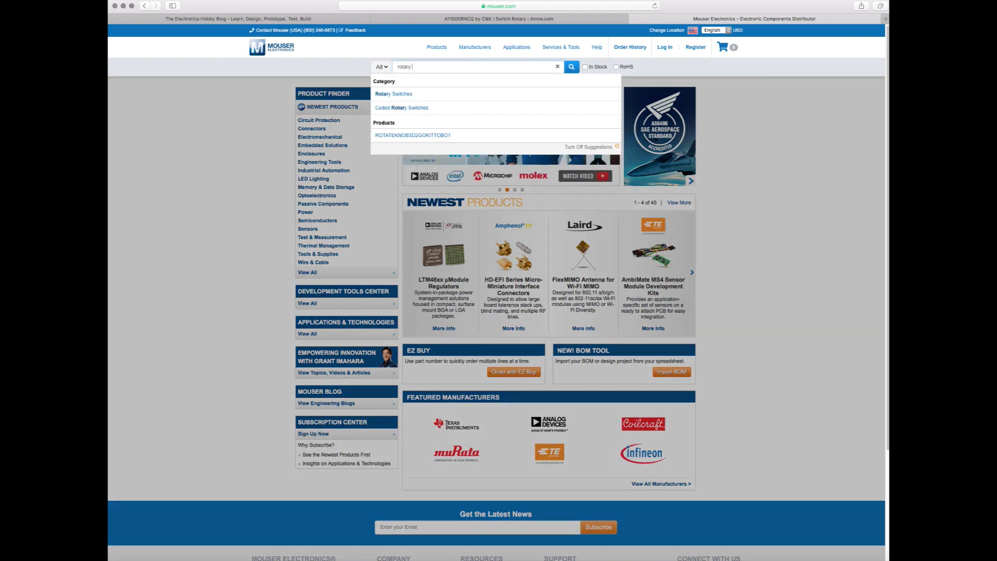
type("switch")
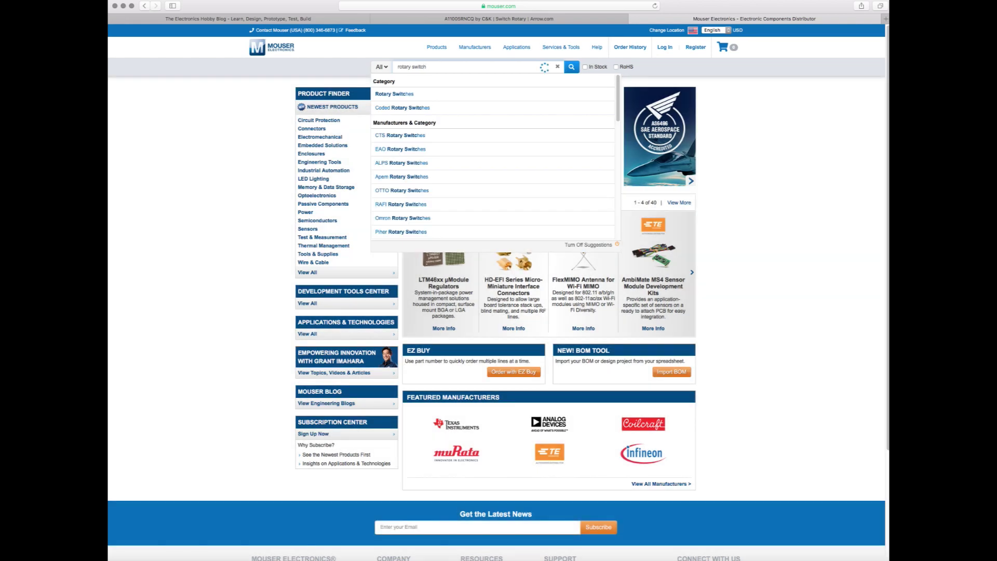
key("Return")
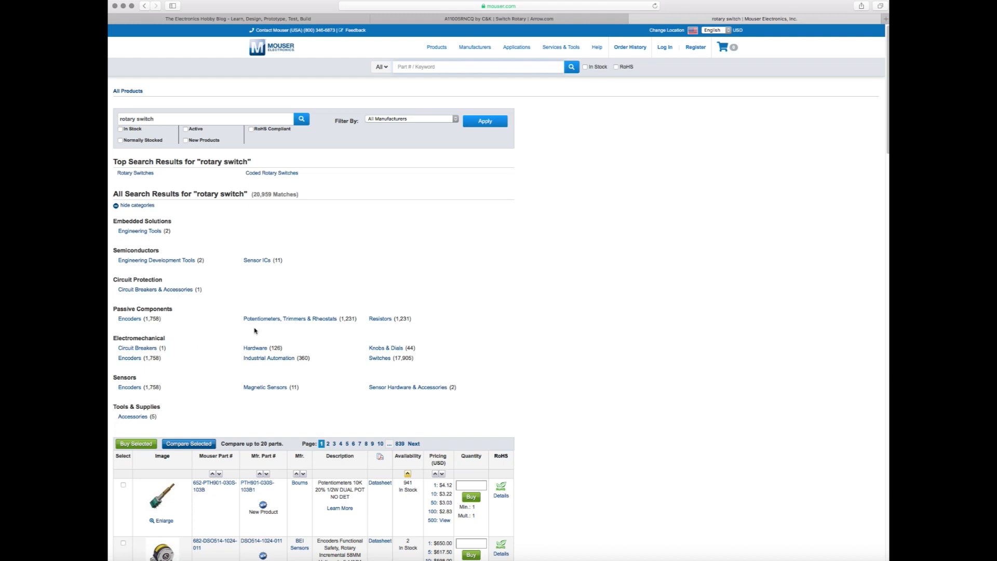
left_click(378, 359)
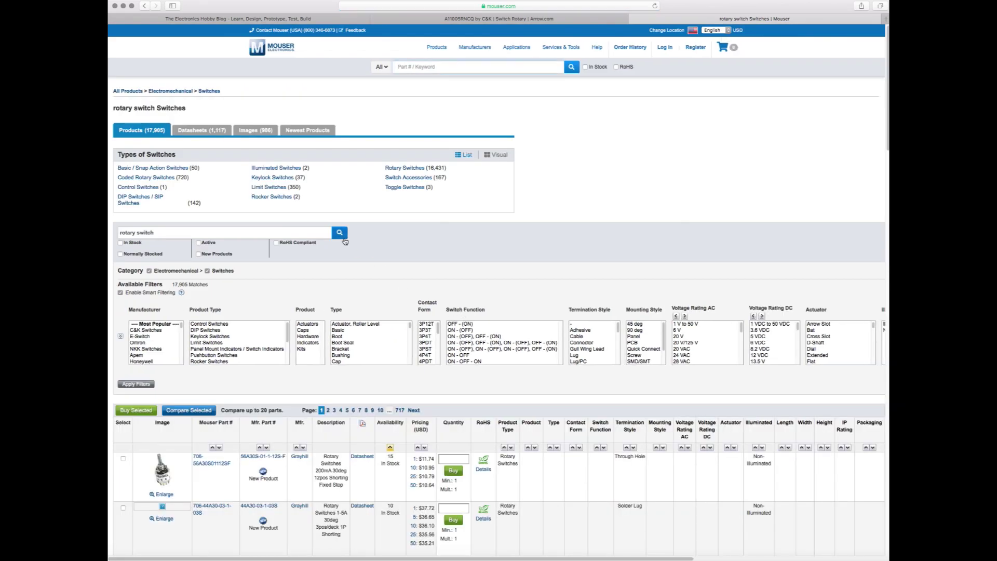
left_click(408, 168)
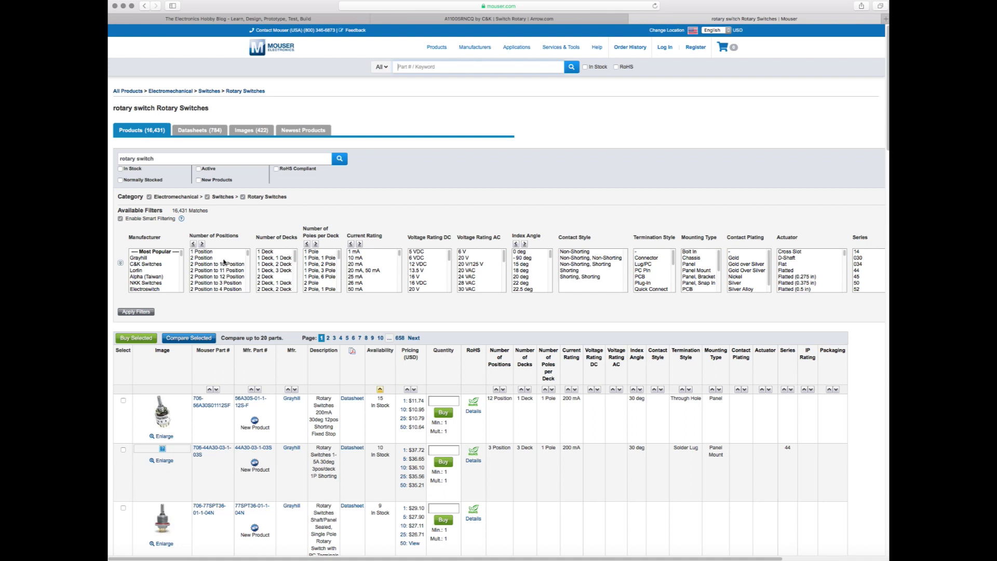
Step: Filter the rotary switches to 10 positions, 1 deck and 1 pole per deck
scroll(247, 276, "down", 5)
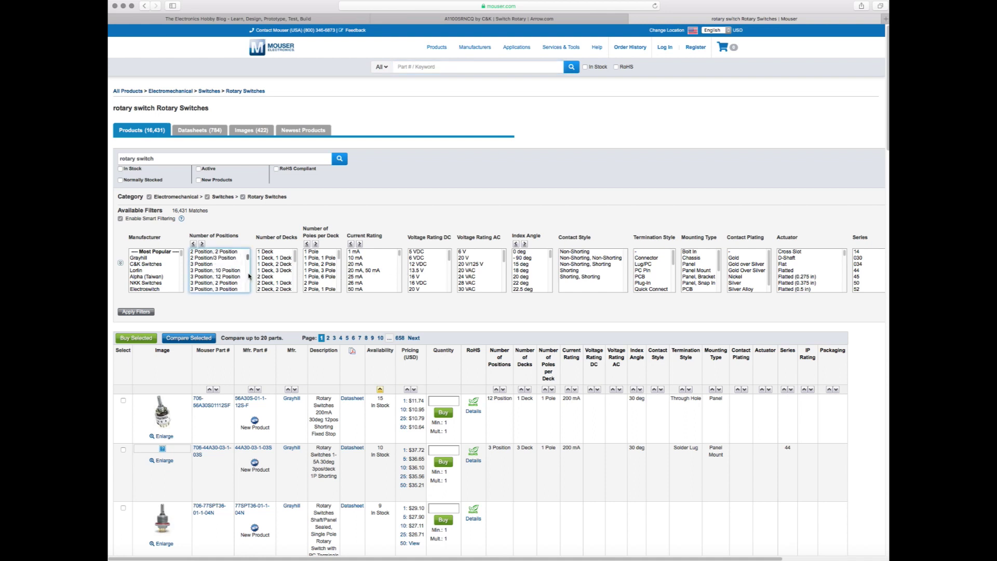
scroll(249, 275, "down", 5)
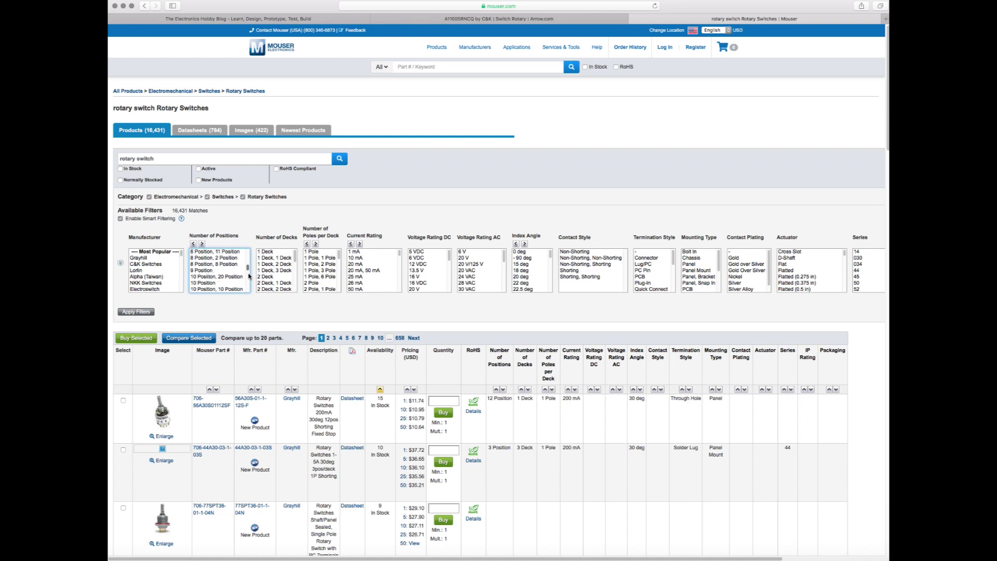
left_click(209, 283)
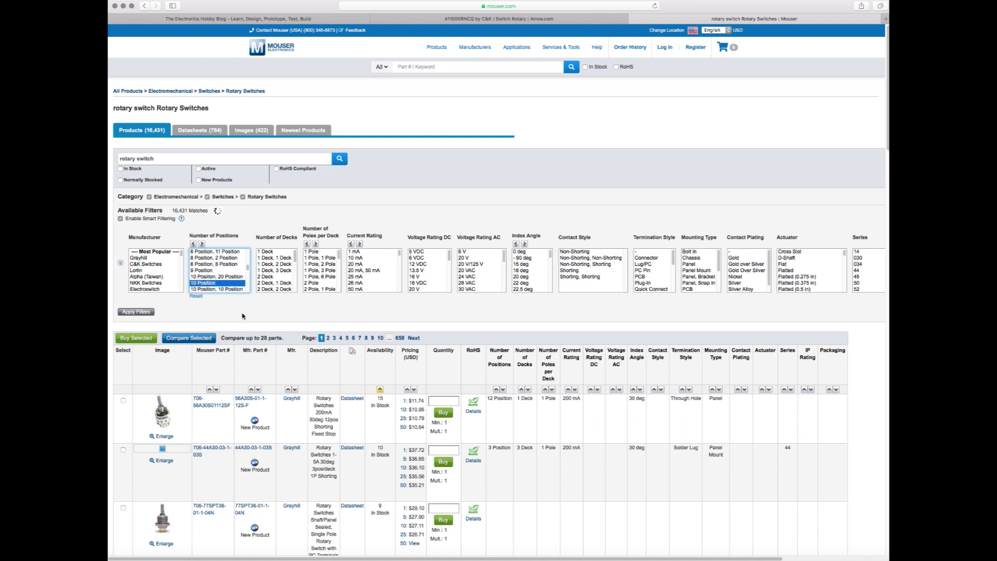
left_click(269, 252)
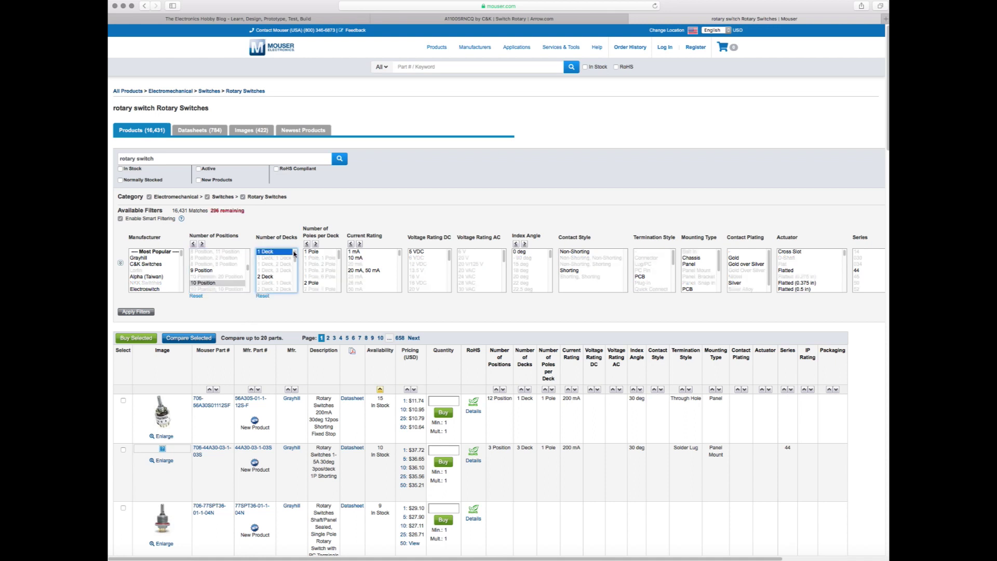
left_click(311, 253)
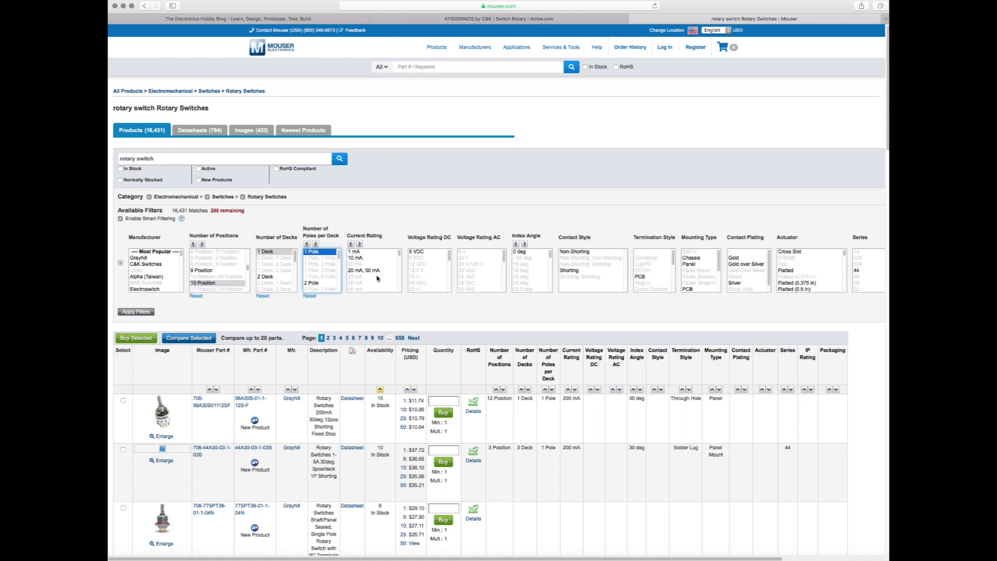
Step: Select 2.5 A and 5 A in the current rating filter
left_click(400, 284)
scroll(400, 283, "down", 5)
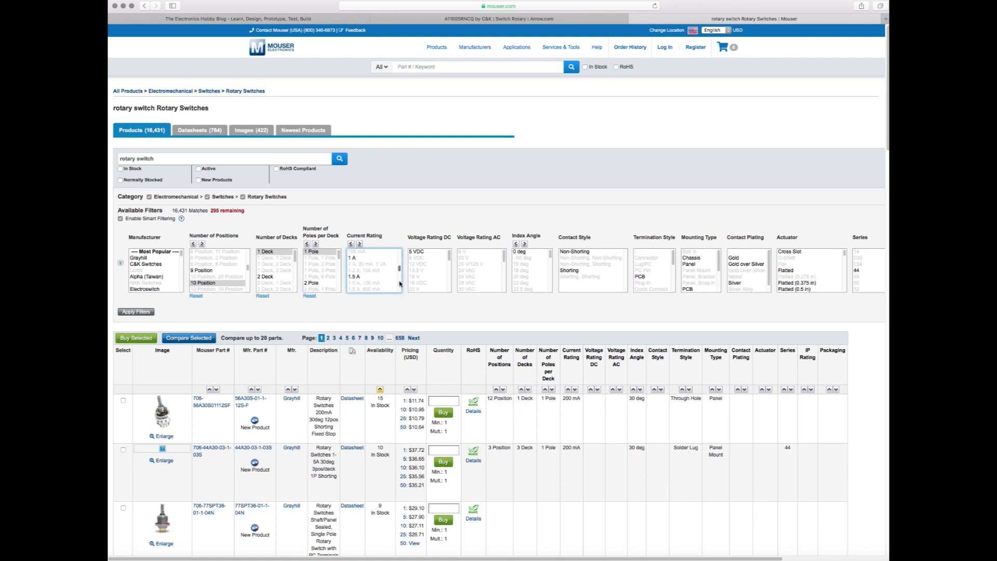
scroll(400, 284, "down", 3)
left_click(396, 276)
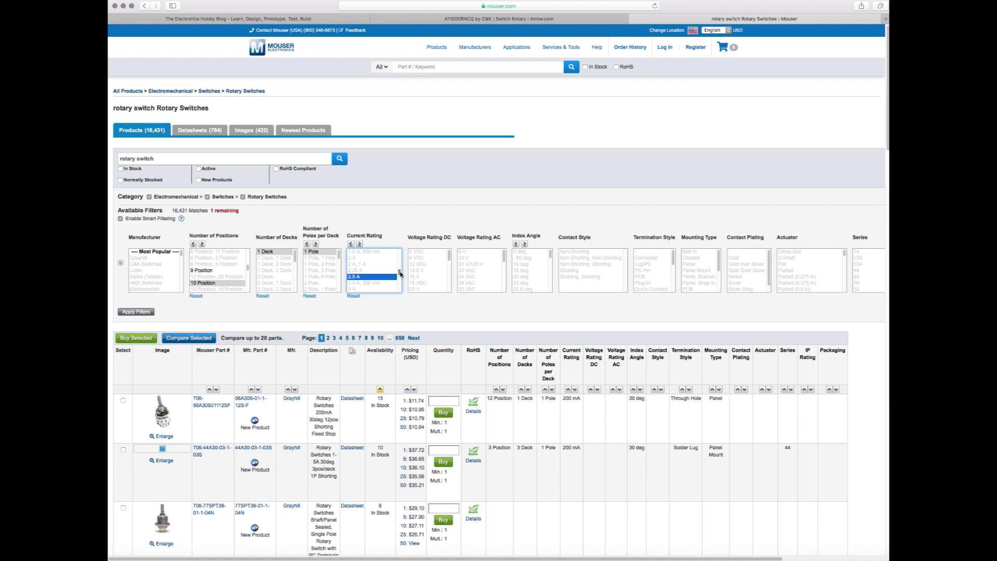
scroll(400, 274, "down", 3)
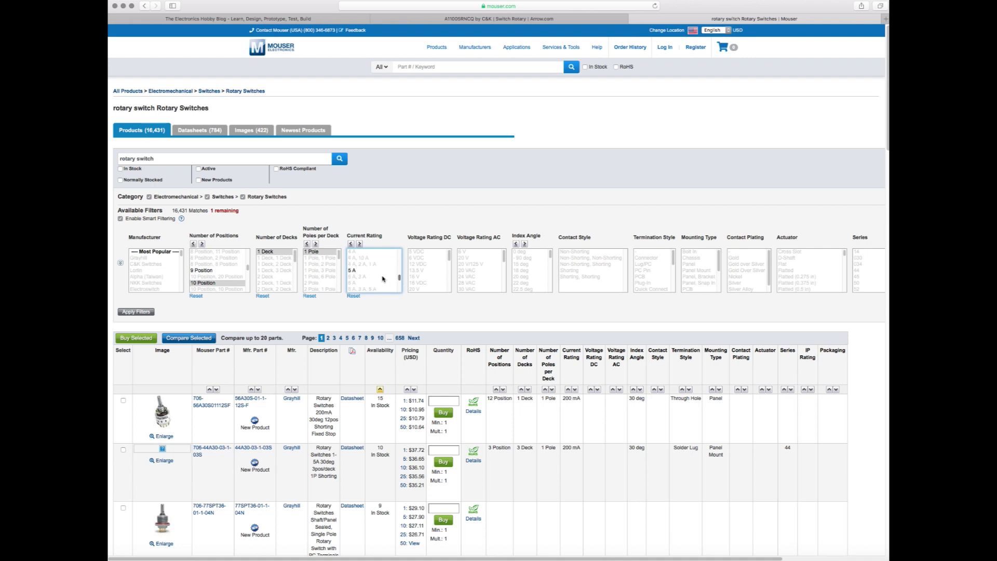
left_click(355, 272)
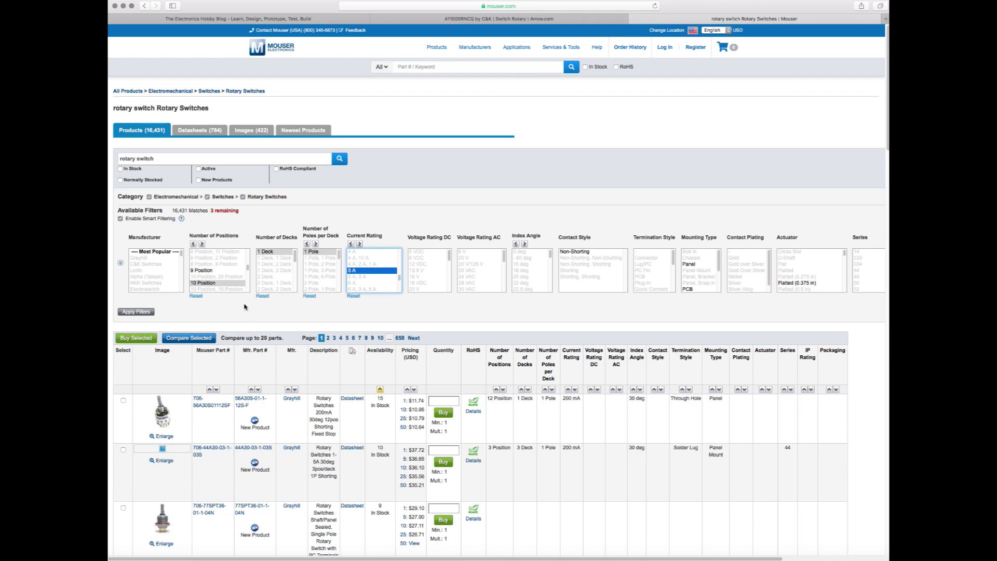
Step: Add 12 positions to the number of positions filter
left_click(249, 291)
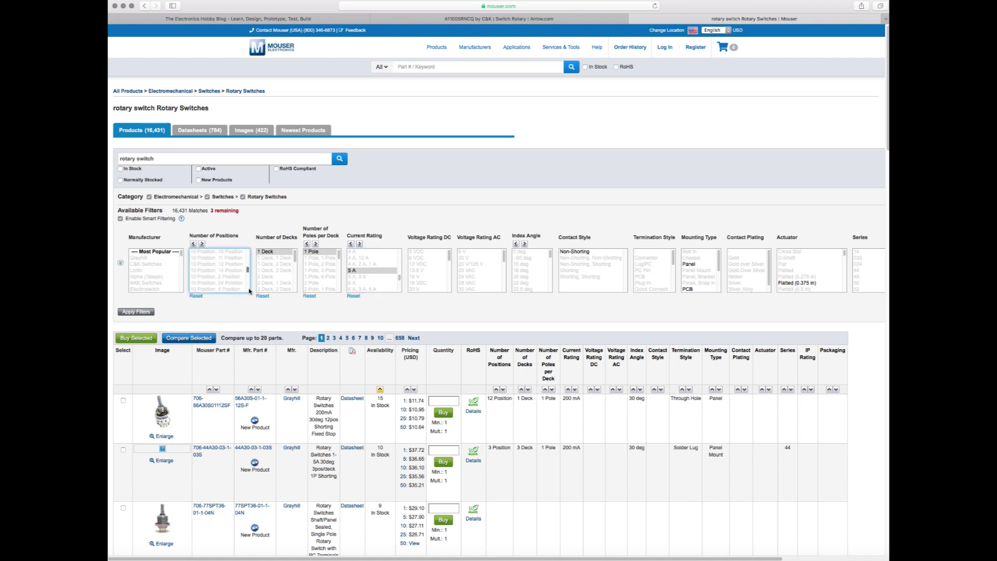
left_click(249, 292)
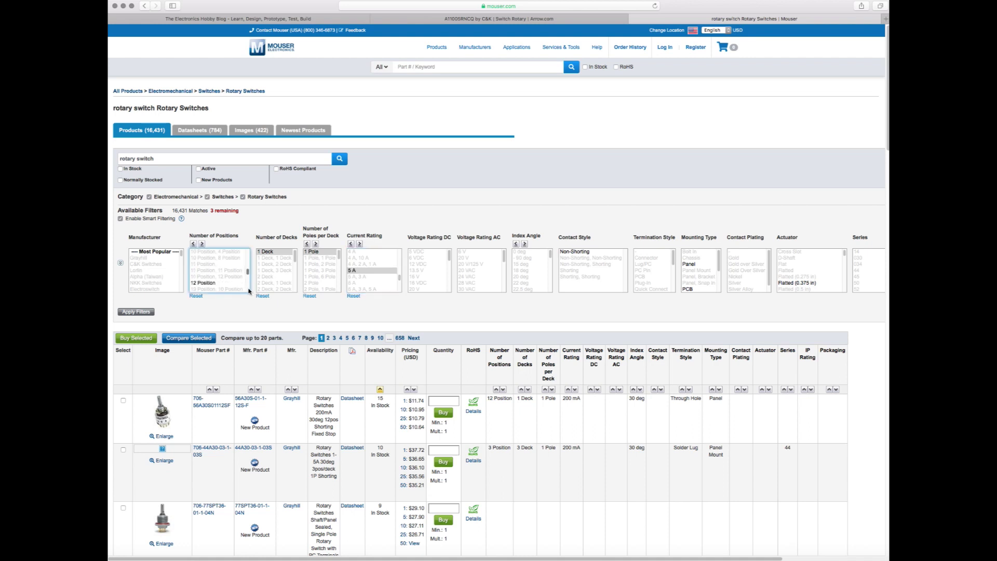
left_click(211, 283)
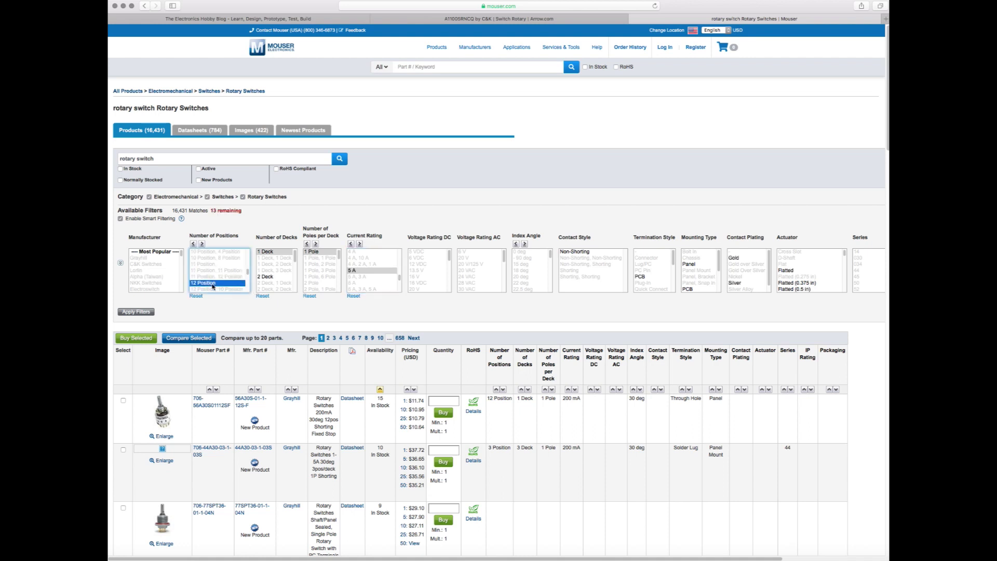
scroll(248, 261, "up", 2)
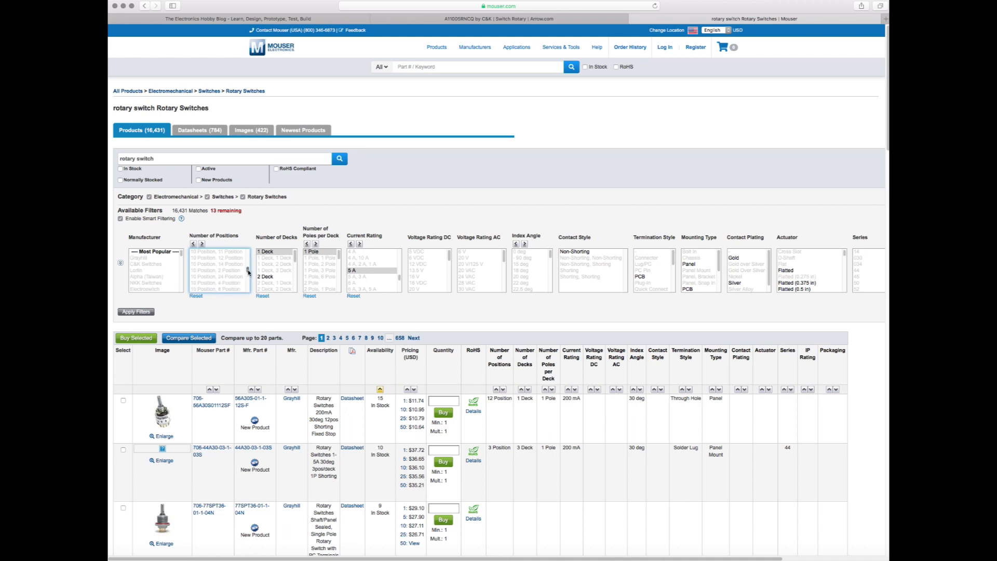
left_click_drag(248, 272, 249, 276)
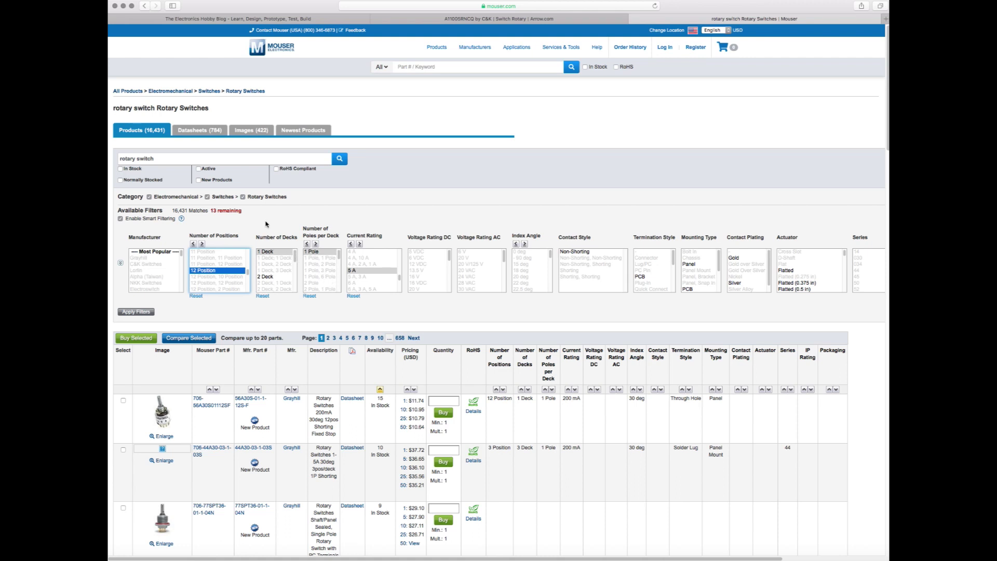
Step: Apply the filters, sort the 13 C&K rotary switches by price, then return to Arrow.com
left_click(146, 313)
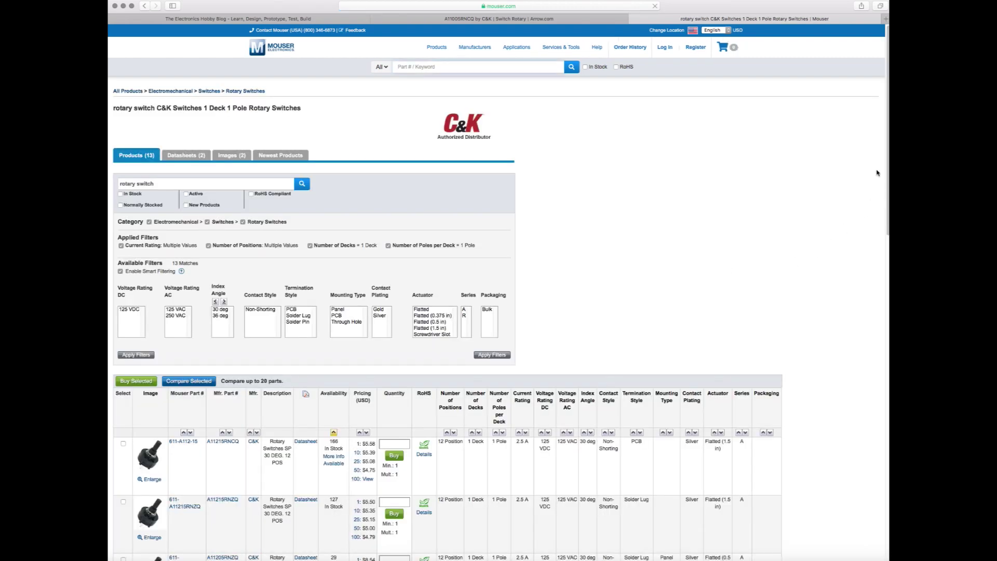
left_click_drag(886, 128, 888, 239)
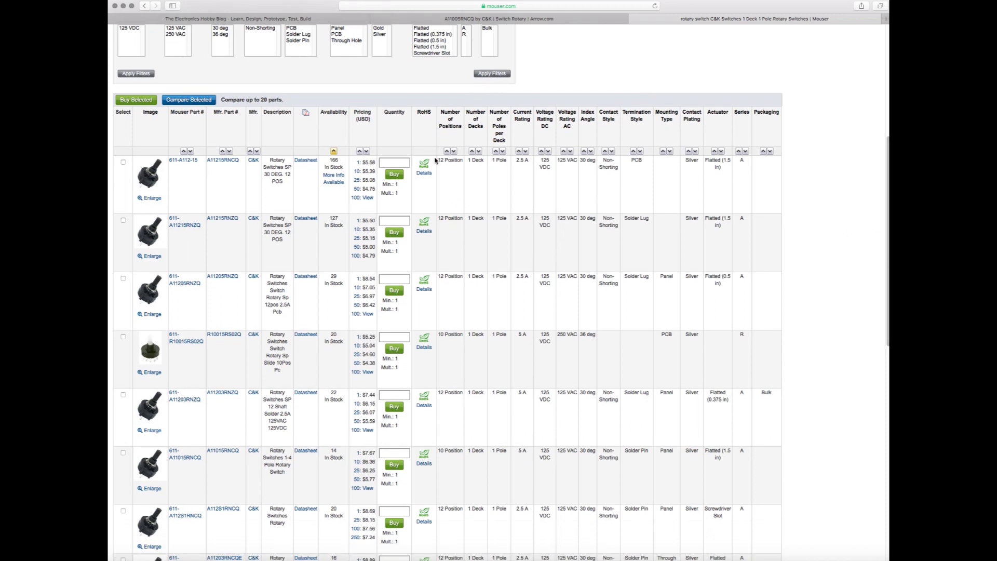
left_click(360, 152)
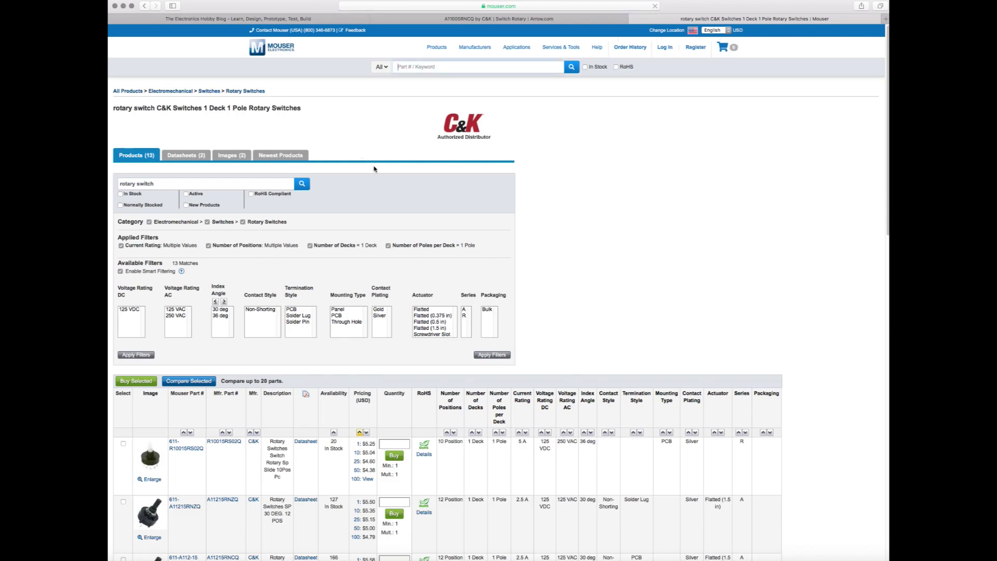
scroll(499, 280, "down", 5)
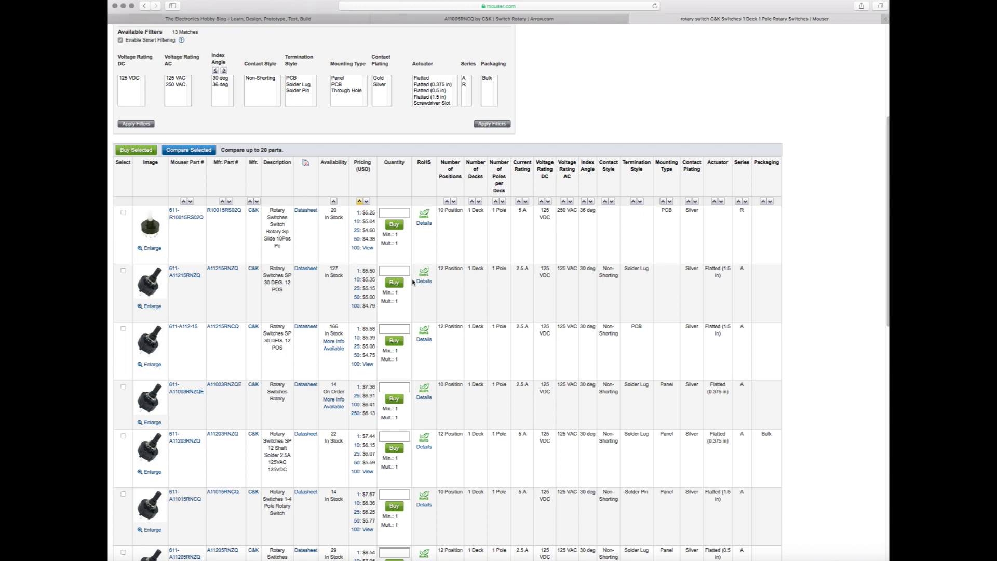
scroll(287, 284, "up", 1)
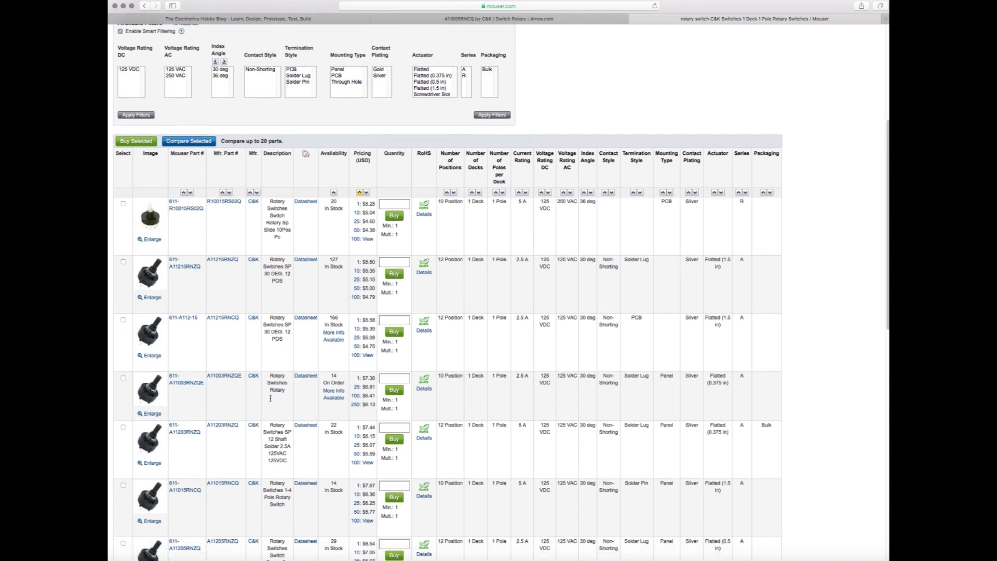
scroll(271, 401, "down", 1)
scroll(270, 401, "down", 1)
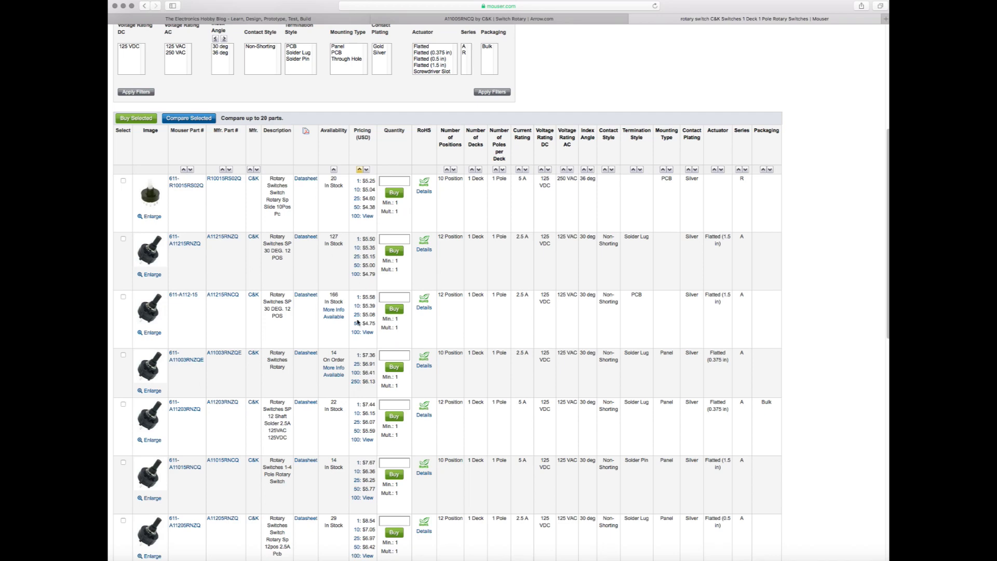
scroll(429, 255, "up", 5)
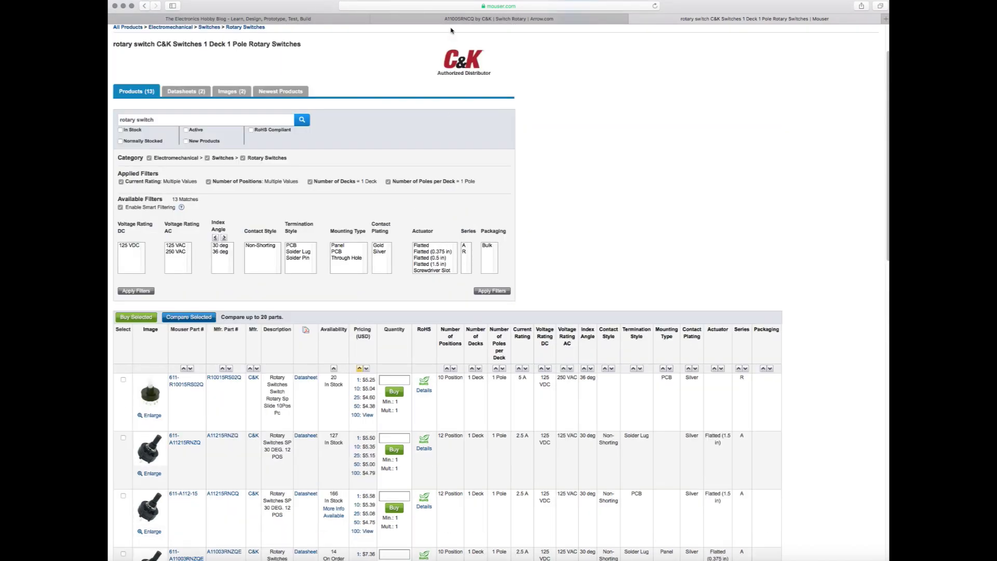
left_click(497, 20)
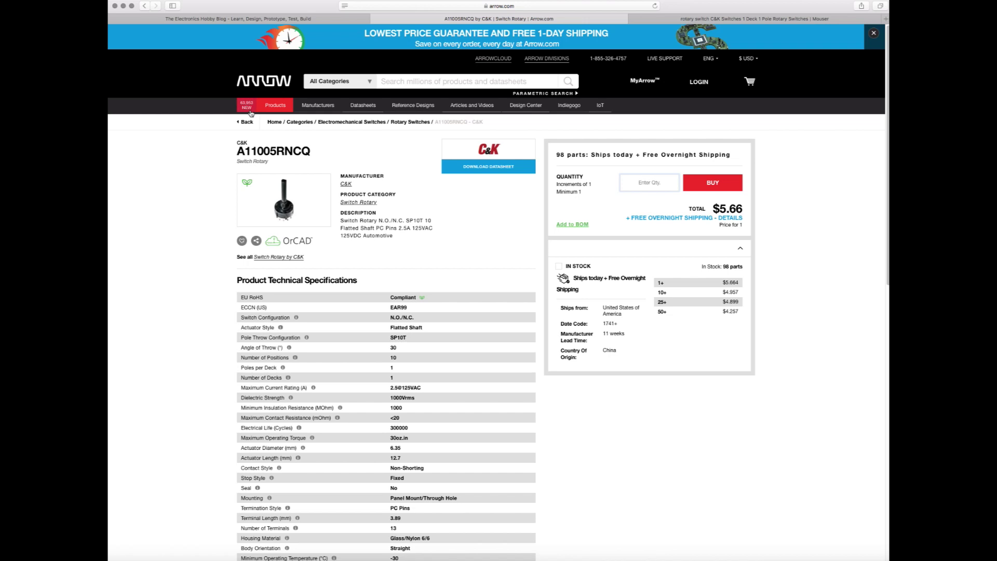
Step: Open Arrow.com's Resistors category through Products > Passives
mouse_move(250, 112)
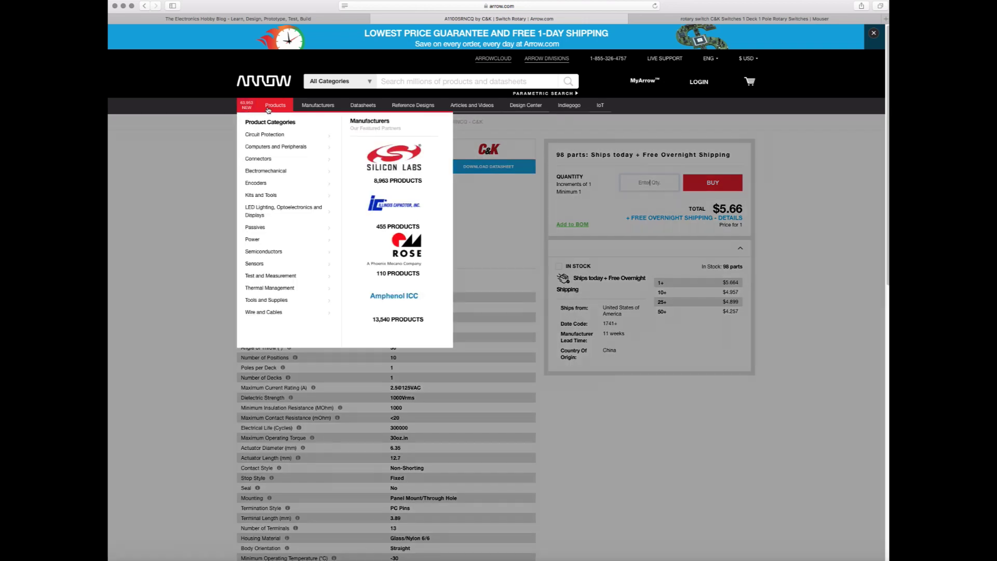
mouse_move(262, 240)
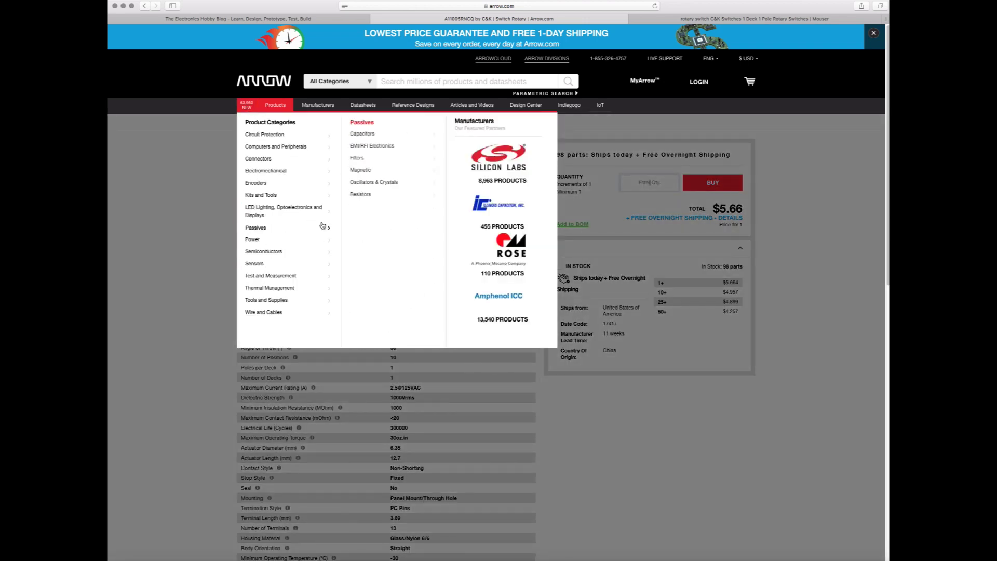
left_click(374, 199)
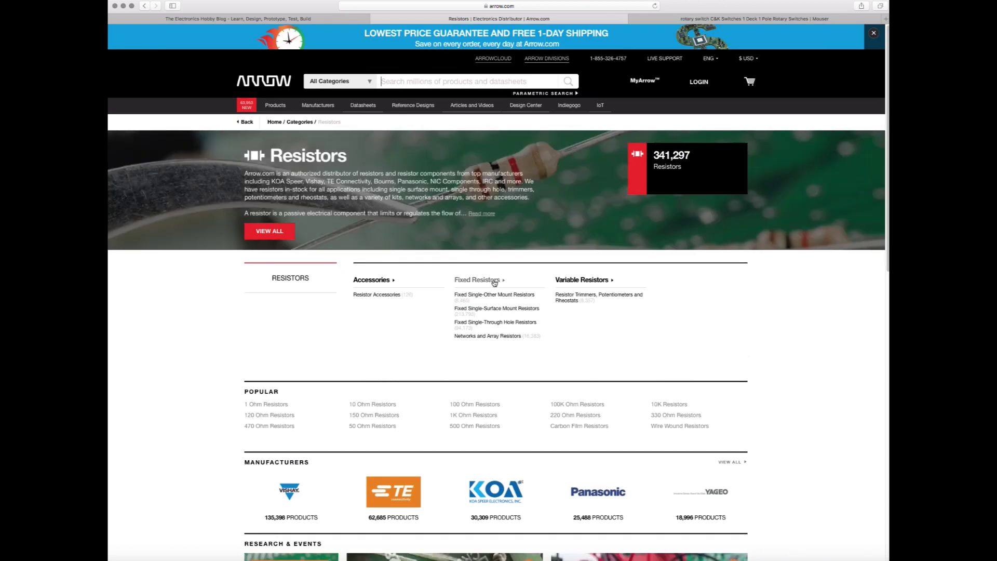
Step: Open Fixed Single-Through Hole Resistors and choose In Stock, 1%, 3W and Axial filters
left_click(489, 325)
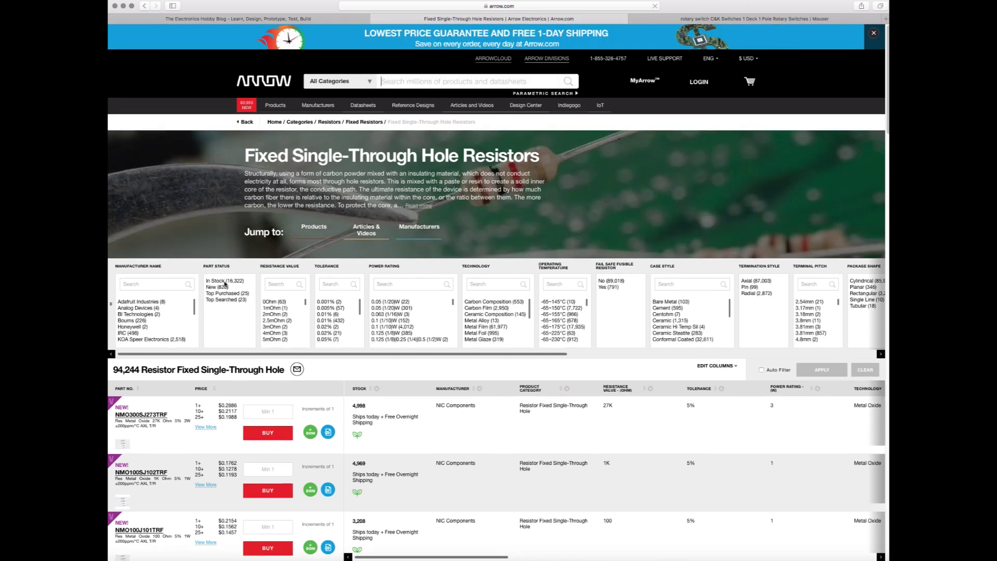
left_click(224, 281)
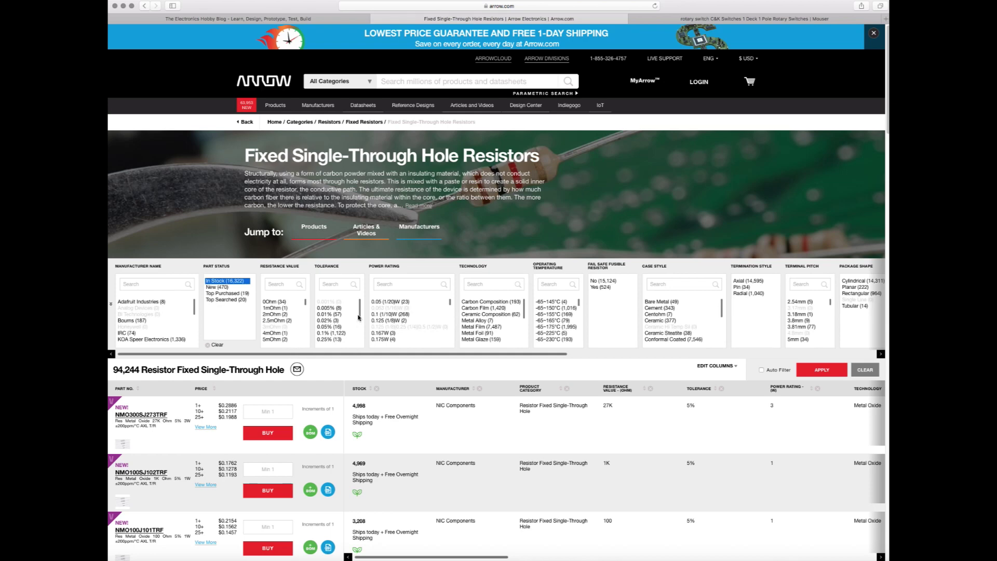
scroll(362, 320, "down", 2)
scroll(362, 321, "down", 1)
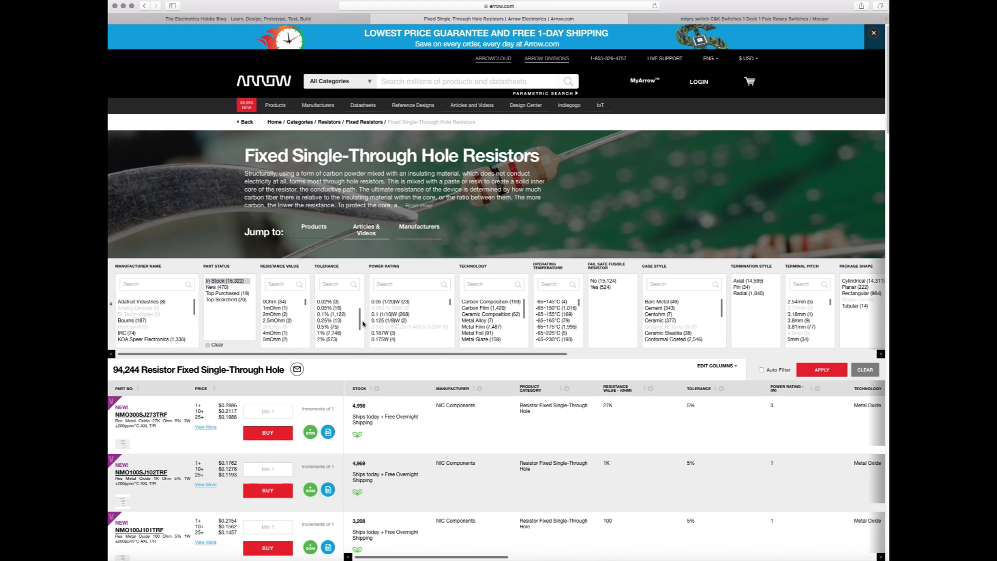
left_click(328, 333)
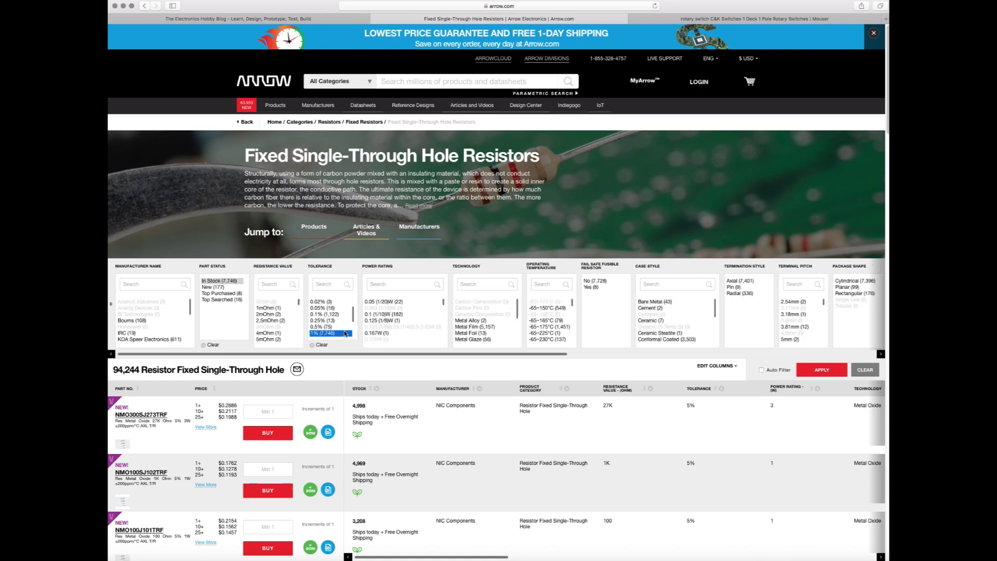
left_click_drag(444, 303, 449, 323)
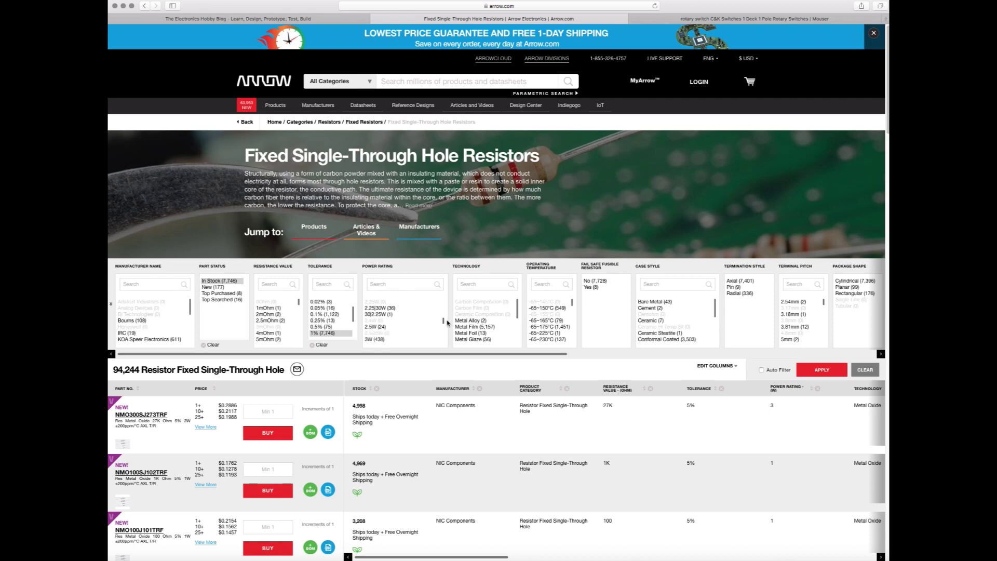
left_click(382, 340)
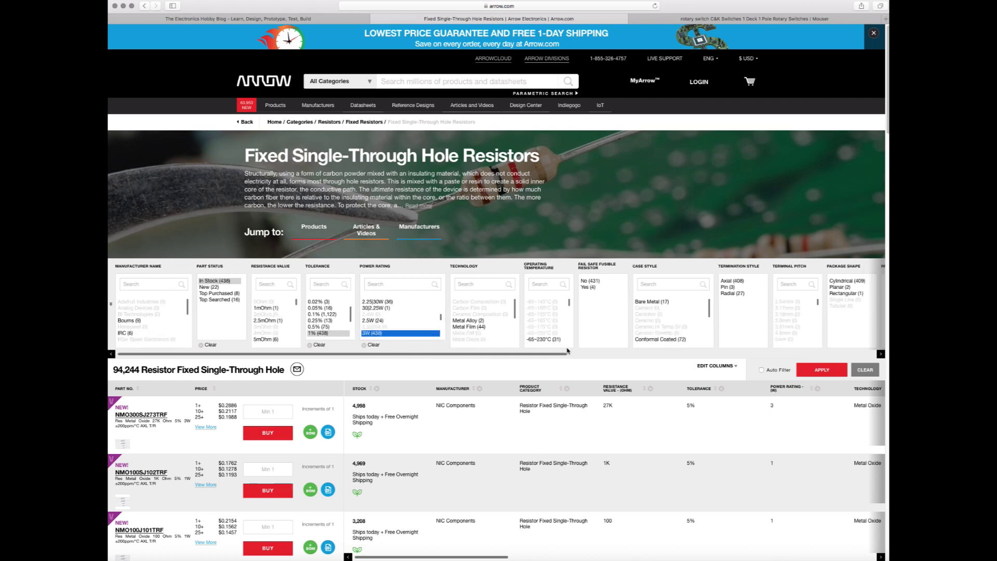
left_click(730, 281)
left_click(727, 281)
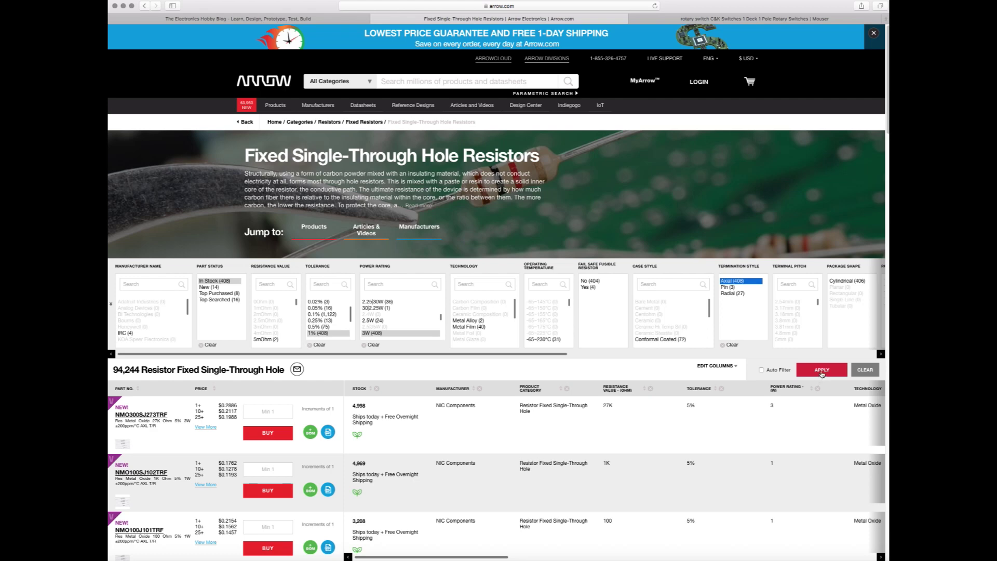
Step: Apply the In Stock, 1%, 3W and Axial filters to the resistor listing
left_click(822, 371)
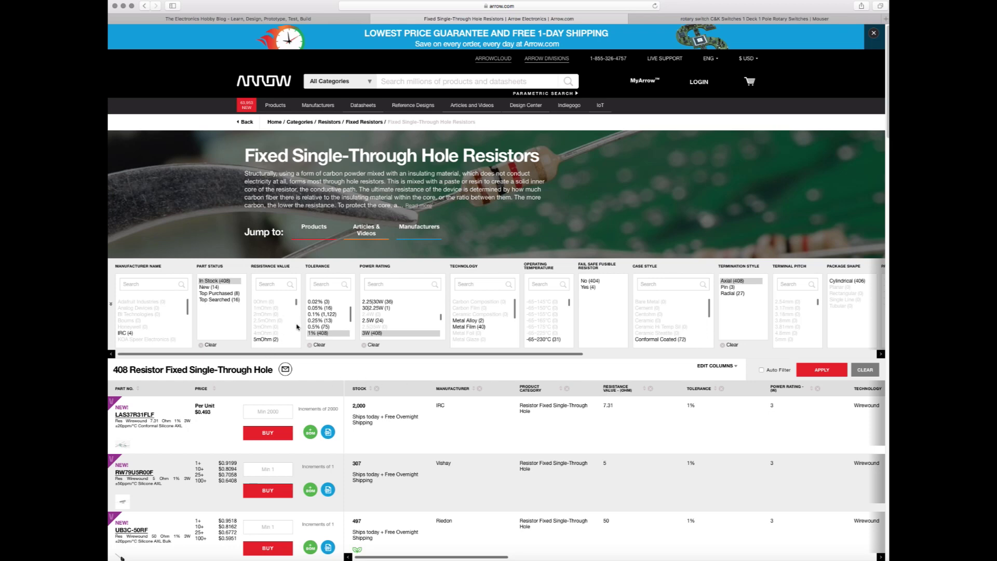
scroll(297, 327, "down", 4)
scroll(299, 312, "down", 5)
scroll(299, 311, "down", 3)
Step: Narrow the Resistance Value to 1Ohm and apply it, leaving 10 resistors
scroll(297, 306, "up", 2)
scroll(296, 309, "up", 10)
scroll(289, 319, "down", 1)
scroll(289, 319, "up", 3)
scroll(286, 323, "up", 3)
scroll(285, 322, "up", 5)
scroll(285, 323, "up", 5)
scroll(285, 323, "up", 3)
left_click(268, 314)
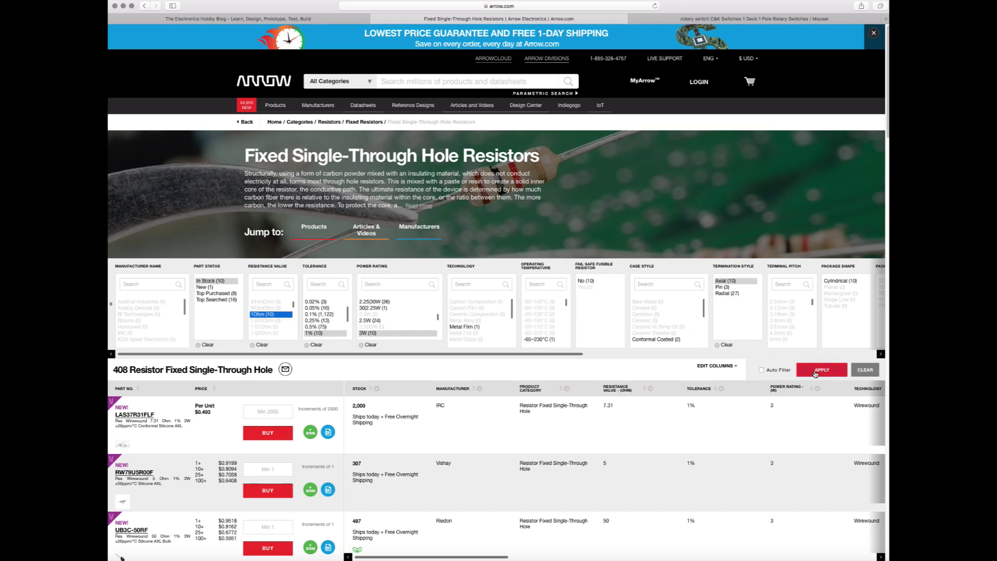
left_click(815, 373)
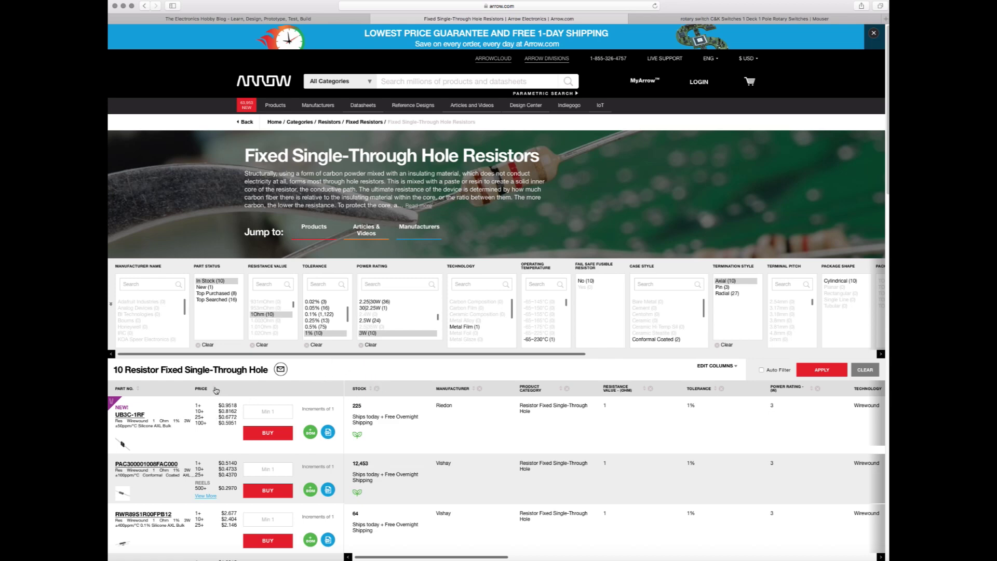
Step: Sort by price and enter quantity 10 for the Vishay PAC300001008FAC000, totalling $4.73
left_click(214, 389)
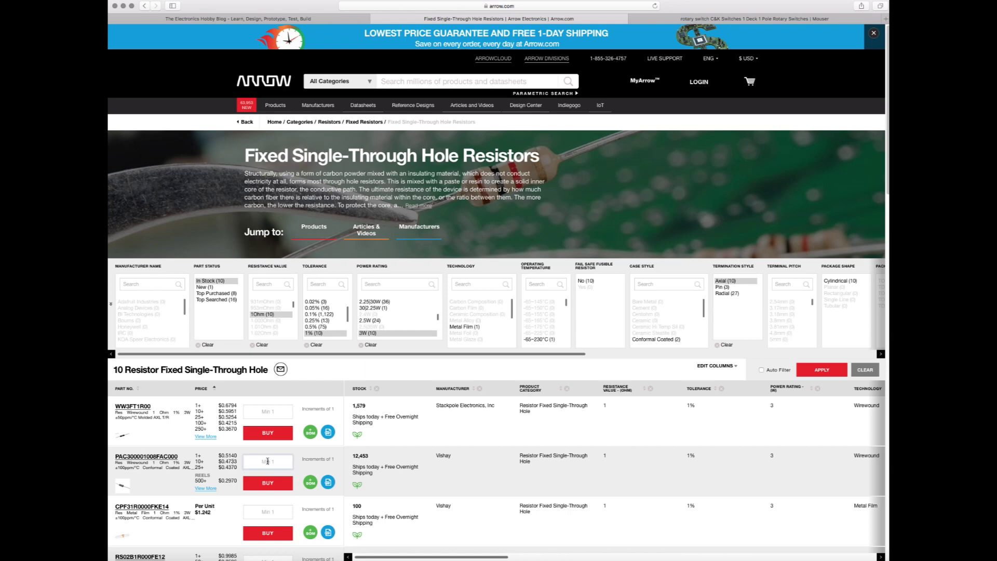
left_click(268, 461)
type("10")
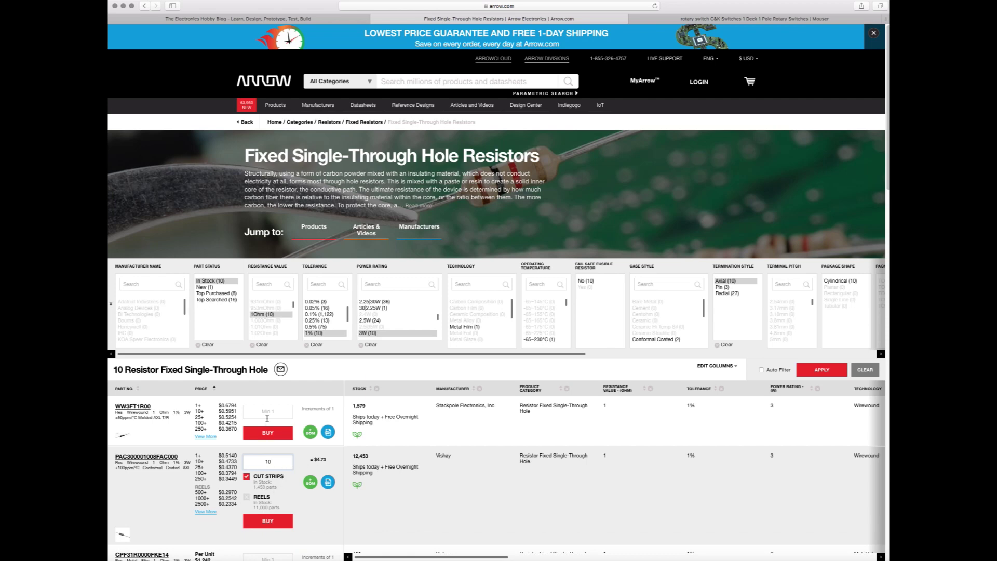
left_click_drag(275, 462, 265, 464)
type("9")
key("BackSpace")
type("10")
Step: Replace the 1 Ohm resistance filter with 10Ohm and apply it
left_click(253, 346)
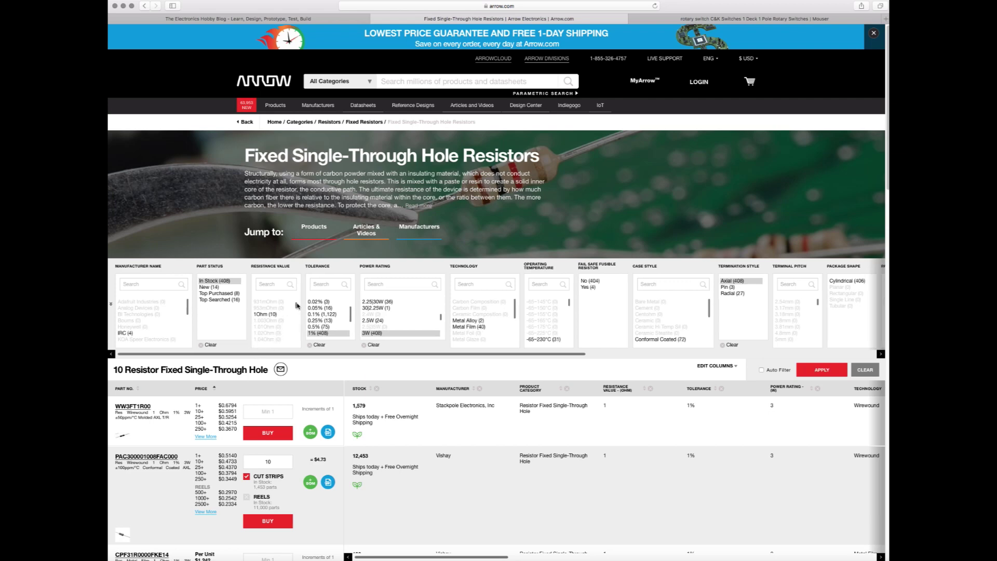
scroll(297, 306, "down", 10)
scroll(297, 312, "up", 10)
scroll(297, 305, "up", 10)
scroll(296, 306, "down", 10)
scroll(297, 313, "down", 5)
scroll(297, 305, "up", 5)
scroll(298, 304, "up", 2)
scroll(271, 314, "down", 4)
scroll(273, 316, "up", 10)
scroll(271, 317, "up", 2)
left_click(269, 327)
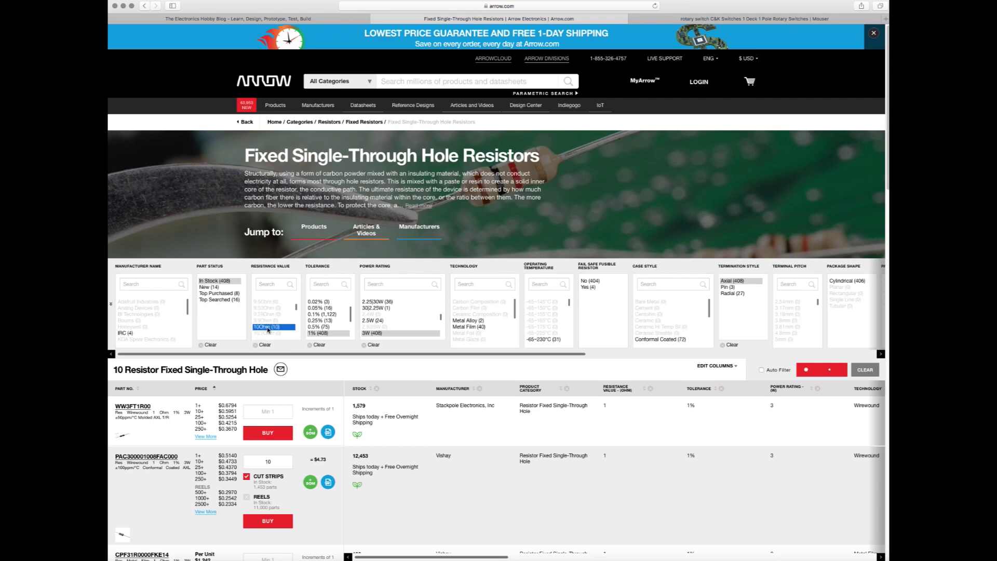
left_click(807, 372)
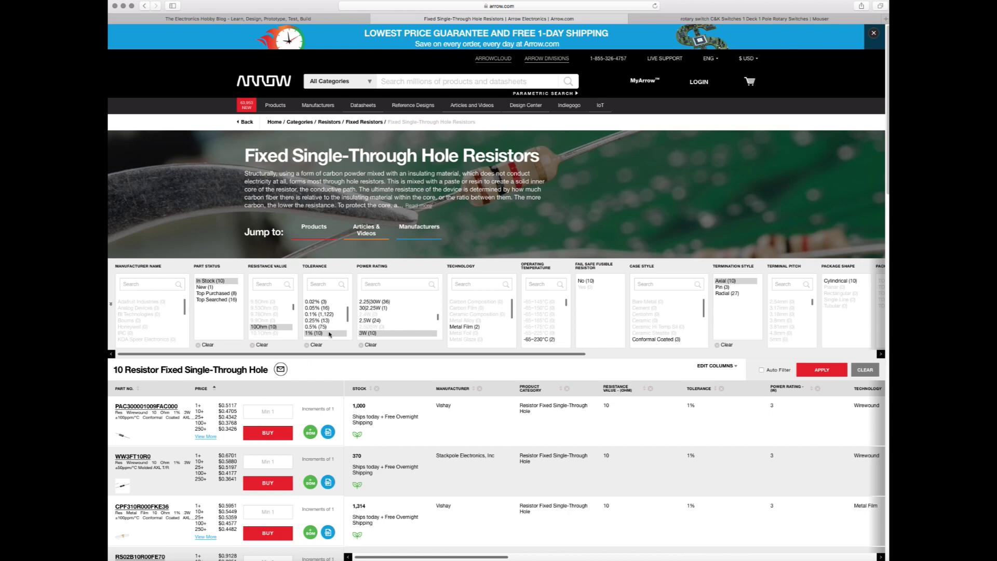
Step: Back on Mouser, open the Resistors category from the full product list
left_click(665, 20)
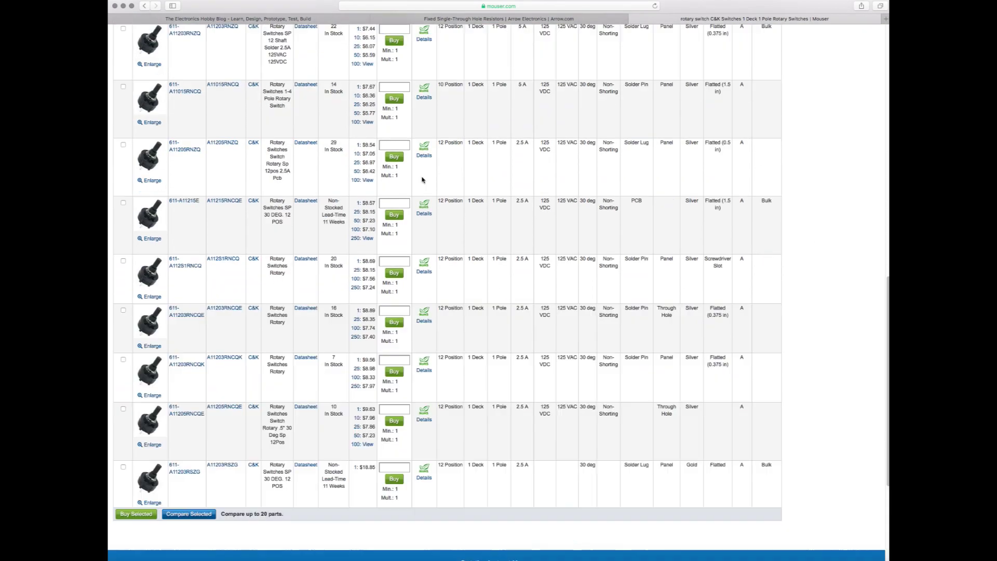
scroll(422, 180, "up", 3)
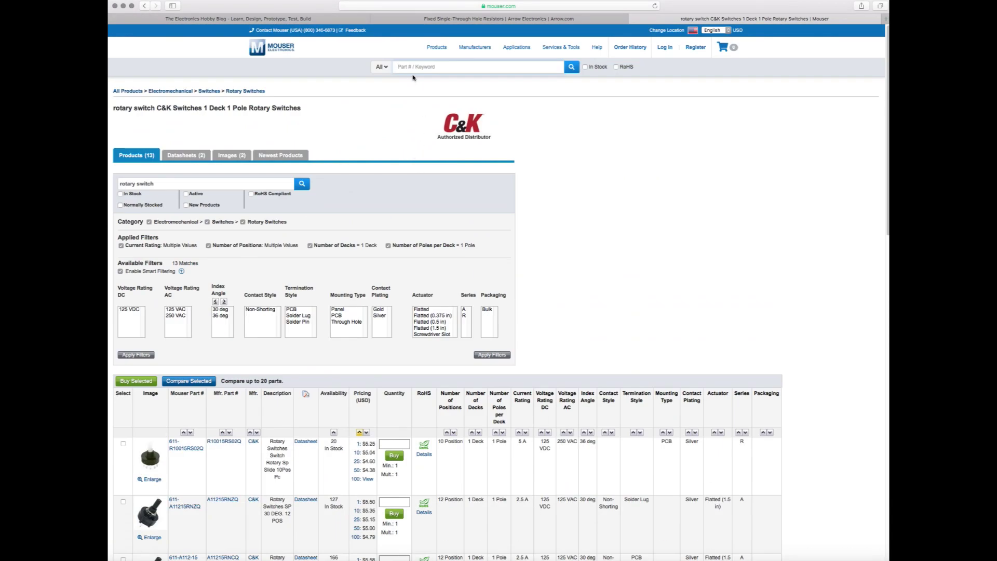
left_click(439, 52)
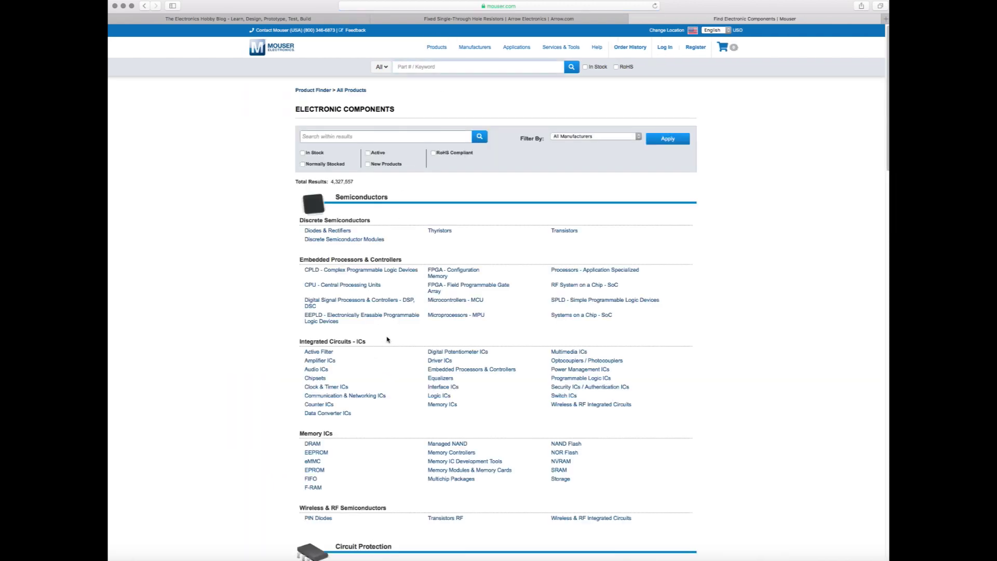
scroll(387, 339, "down", 2)
scroll(387, 340, "down", 10)
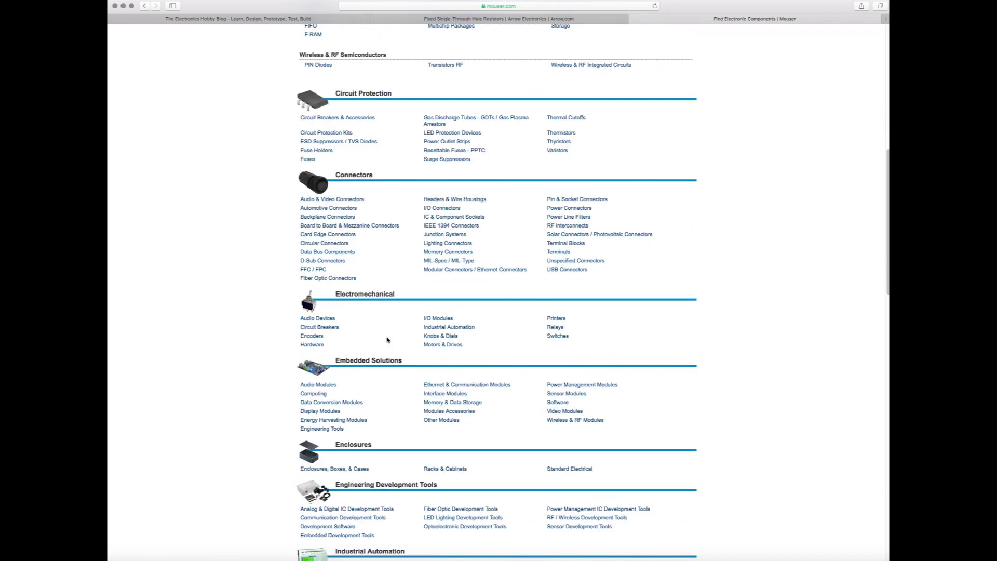
scroll(387, 339, "down", 9)
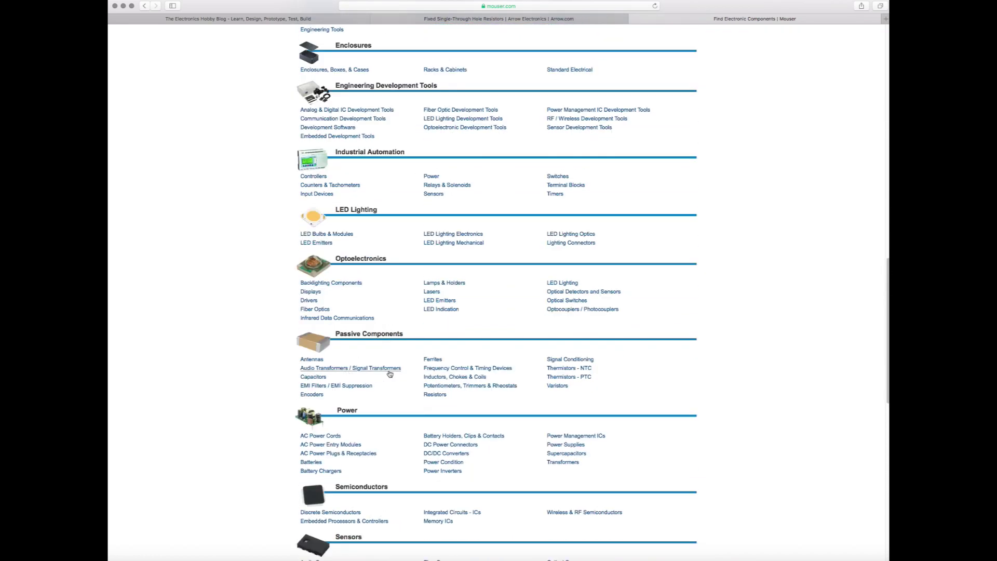
left_click(435, 395)
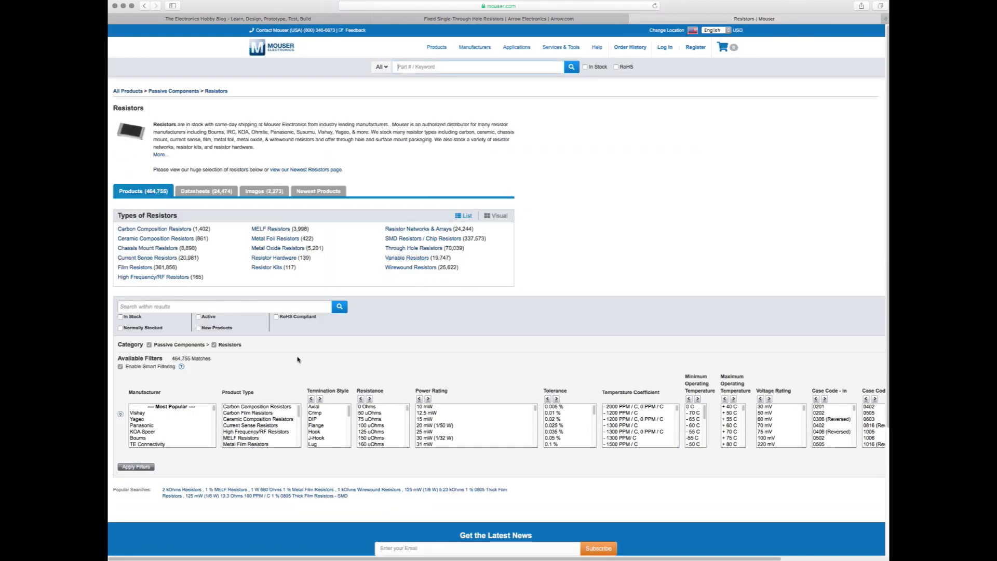
Step: Open Through Hole Resistors and apply Axial, 3 W and 1 % tolerance filters
left_click(404, 248)
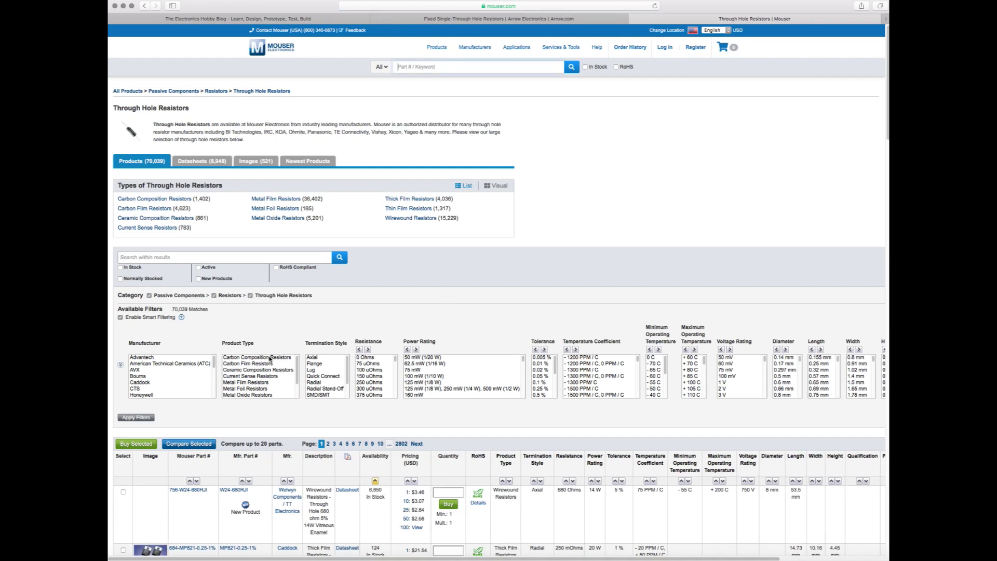
left_click(313, 358)
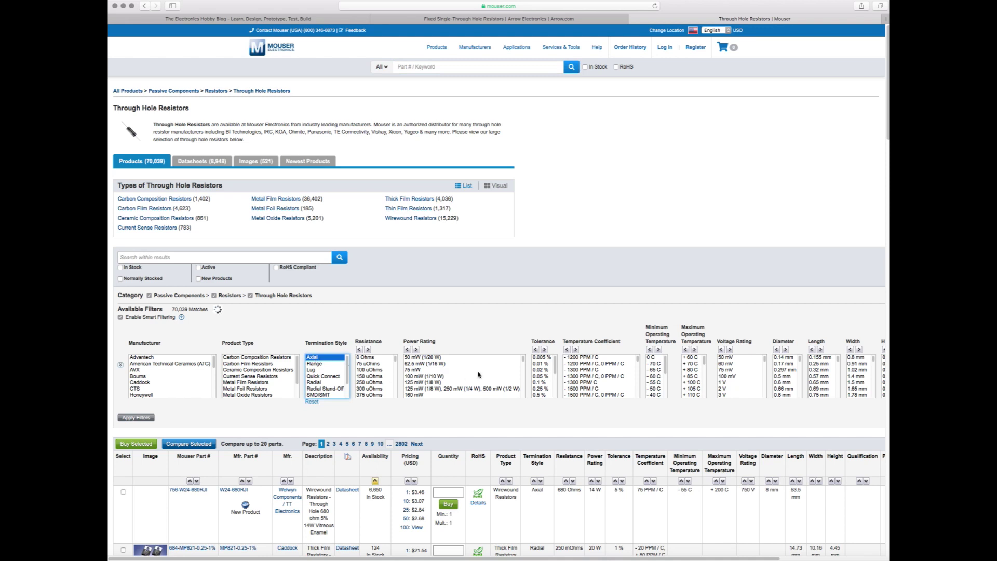
left_click(522, 385)
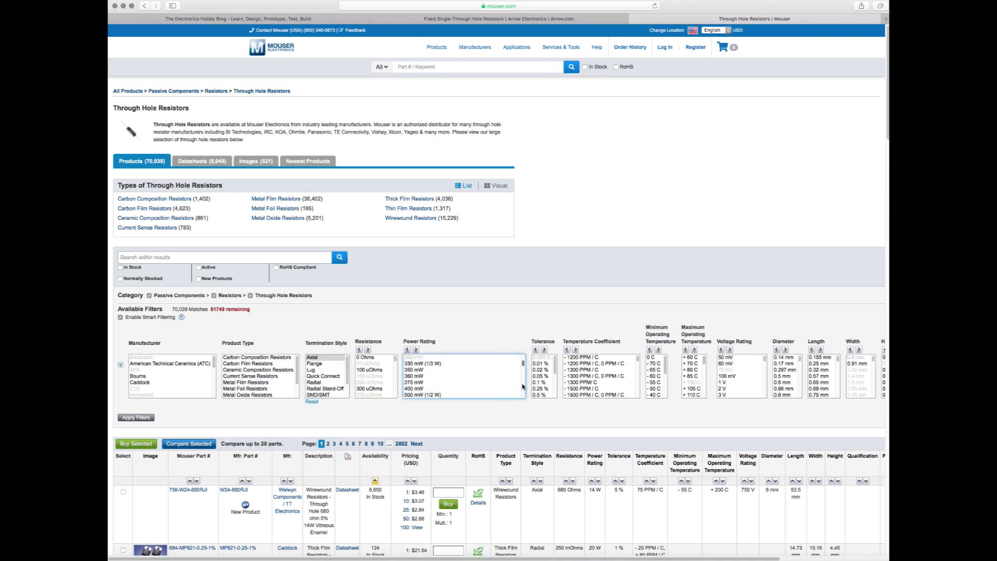
scroll(523, 386, "down", 5)
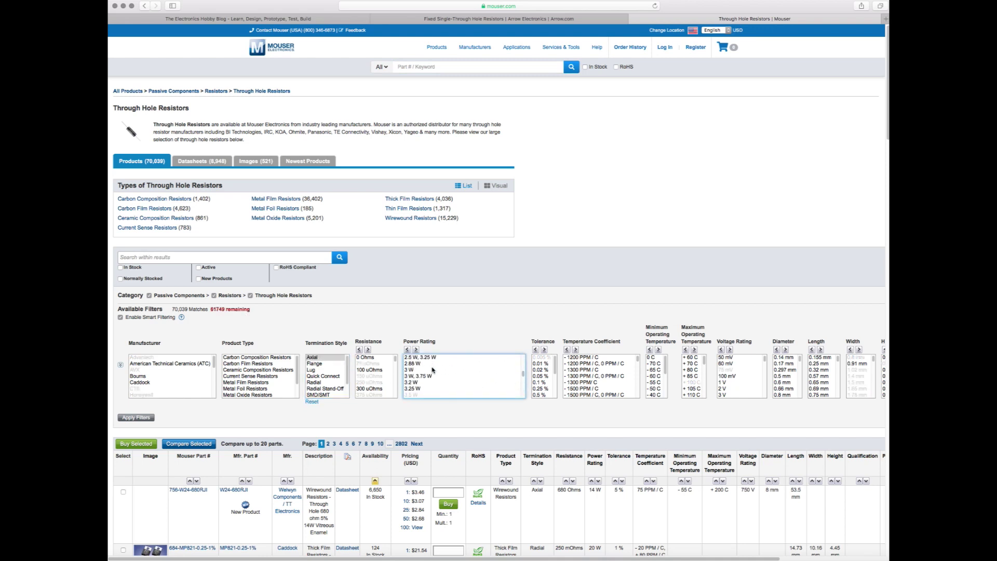
left_click(415, 370)
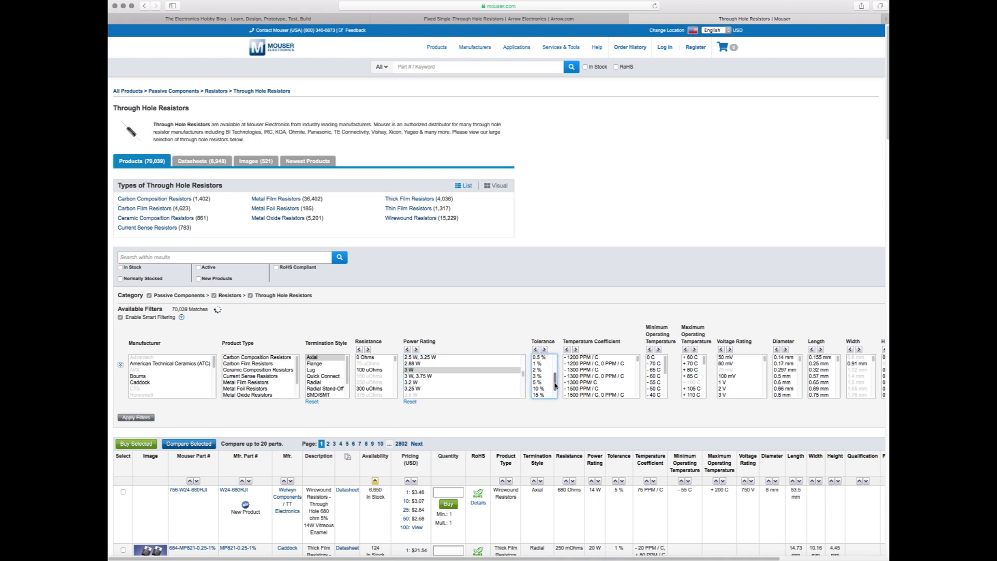
left_click(555, 386)
left_click(540, 364)
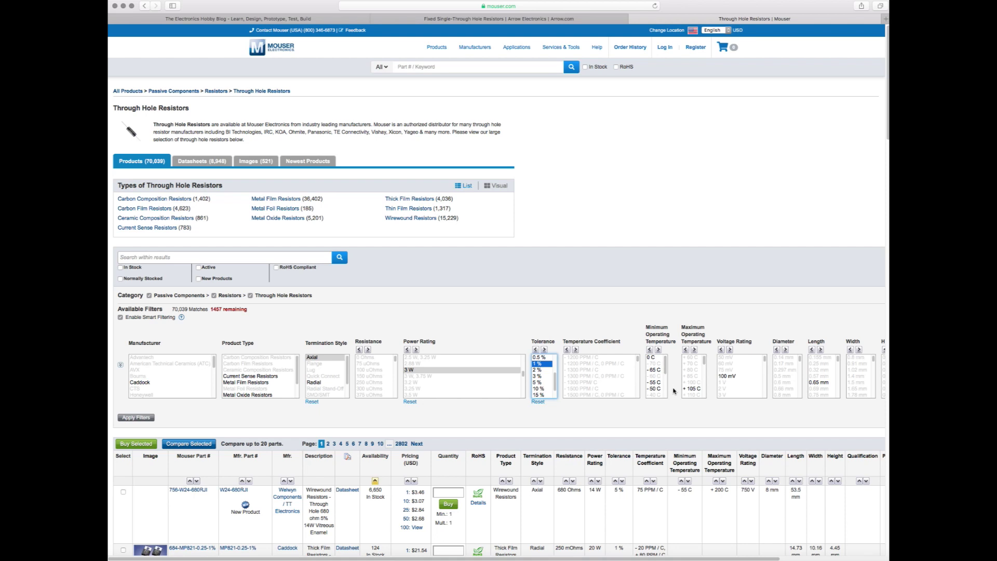
left_click(140, 419)
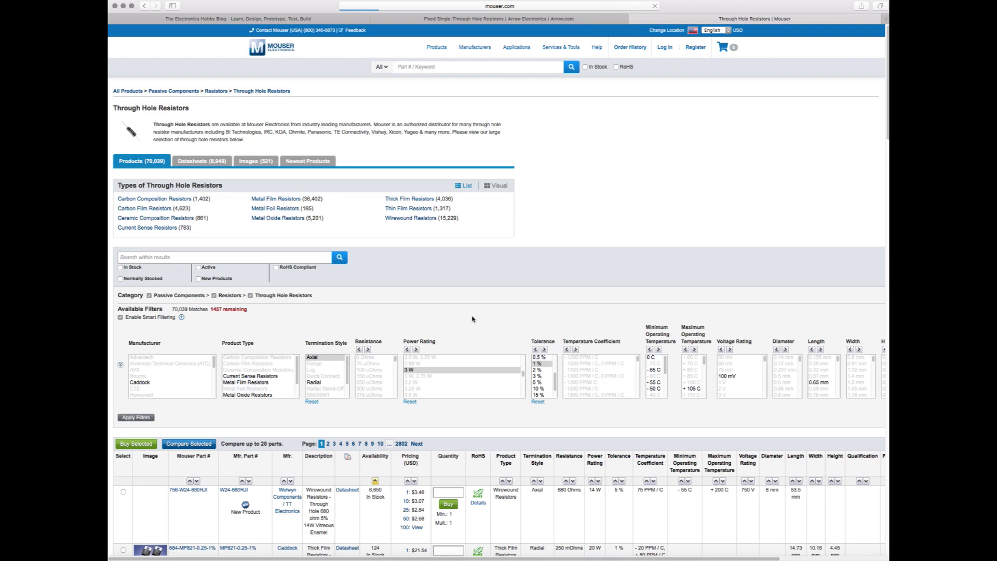
scroll(473, 319, "down", 1)
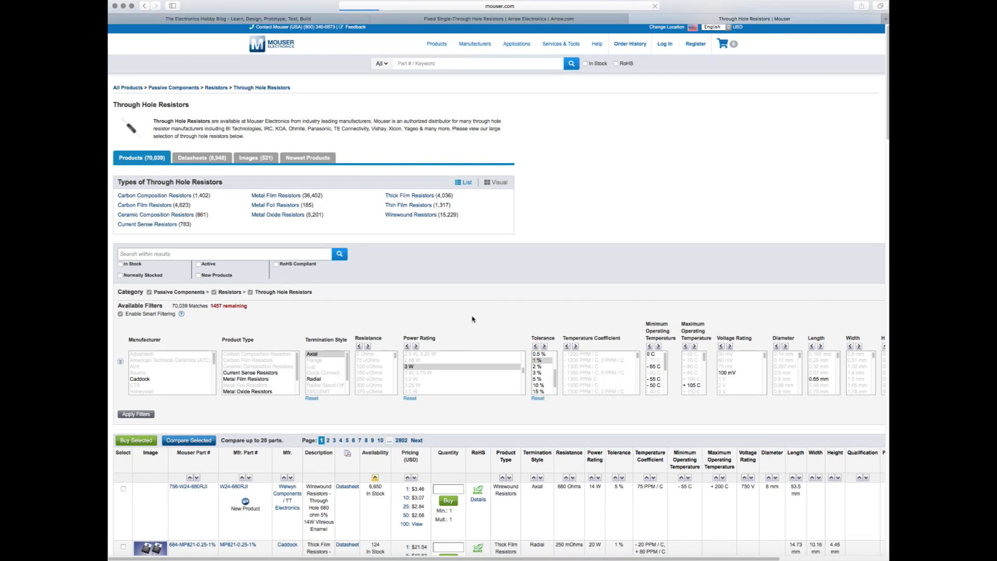
scroll(405, 316, "down", 3)
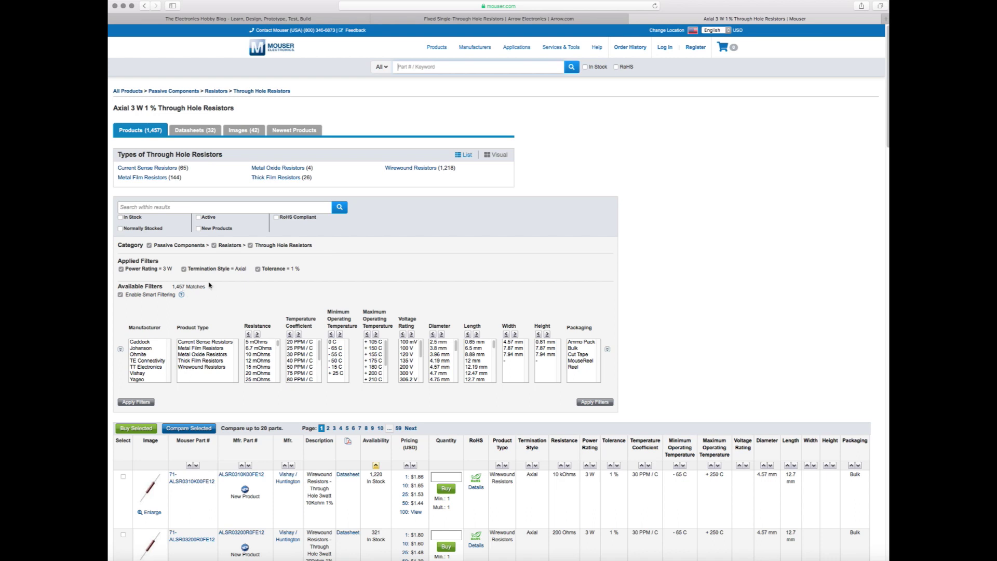
Step: Filter to 1 Ohms, sort the 26 results by price, then untick the 1 Ohms filter
left_click(279, 372)
scroll(279, 373, "down", 3)
scroll(278, 373, "down", 5)
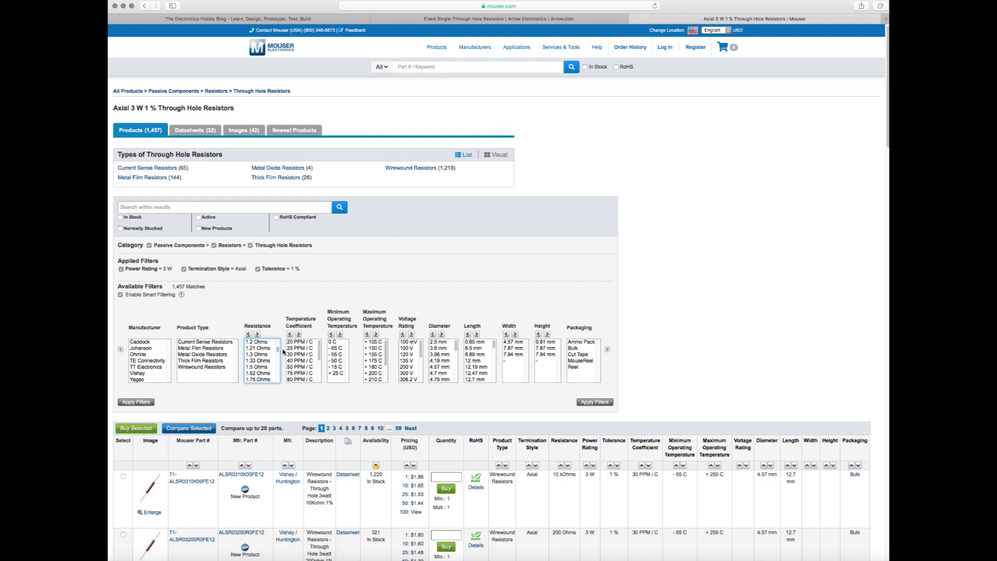
scroll(280, 348, "up", 2)
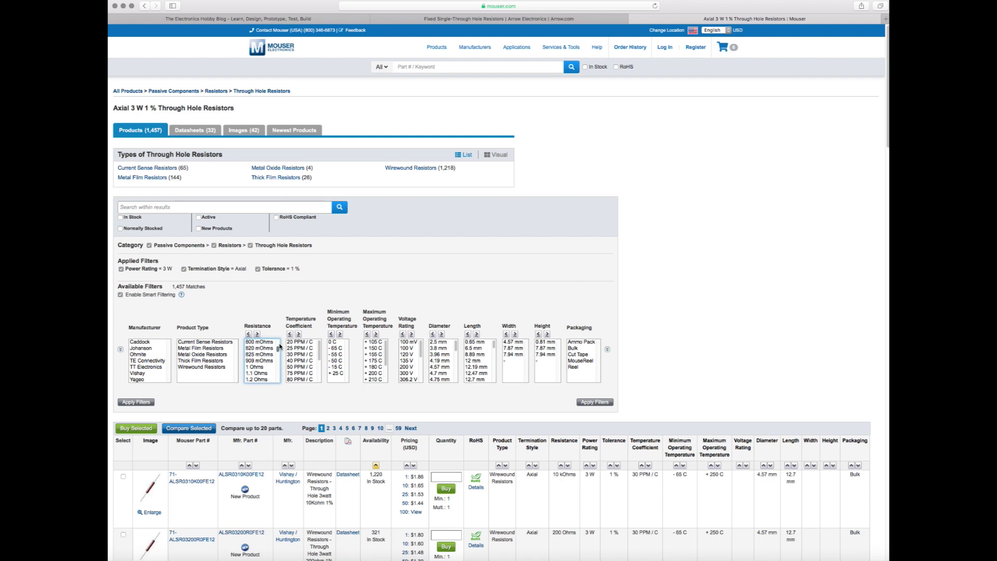
left_click(259, 367)
left_click(595, 402)
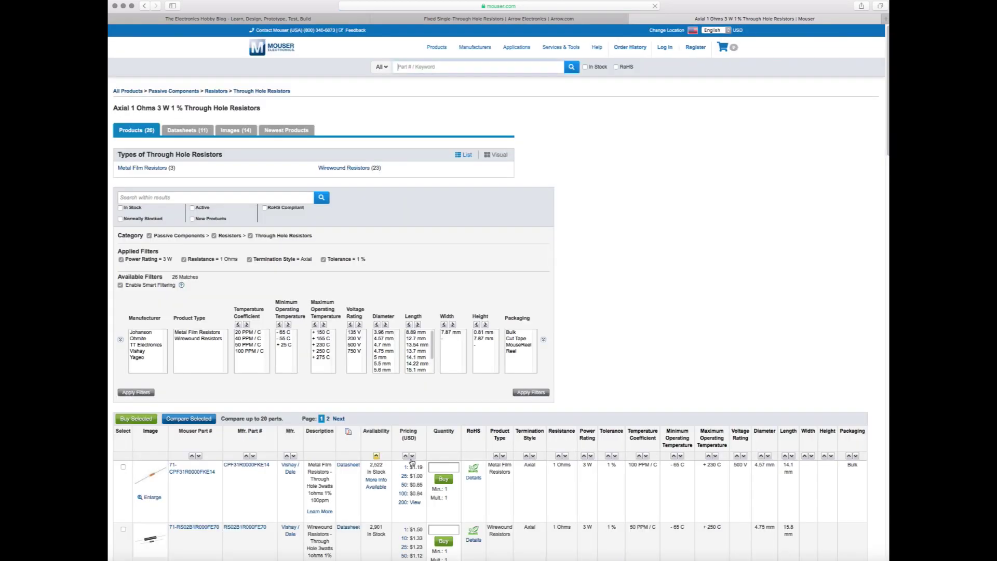
left_click(412, 457)
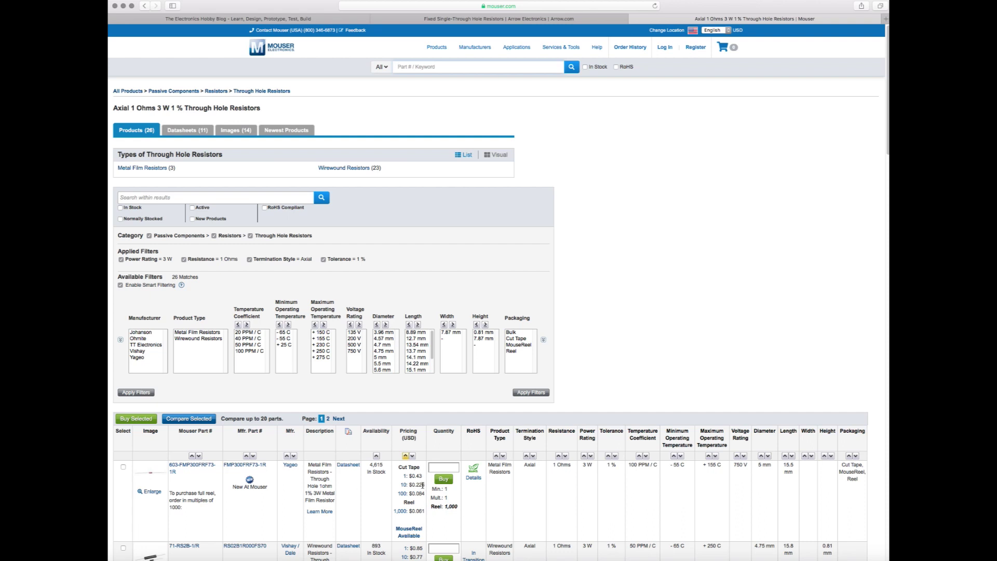
left_click(442, 469)
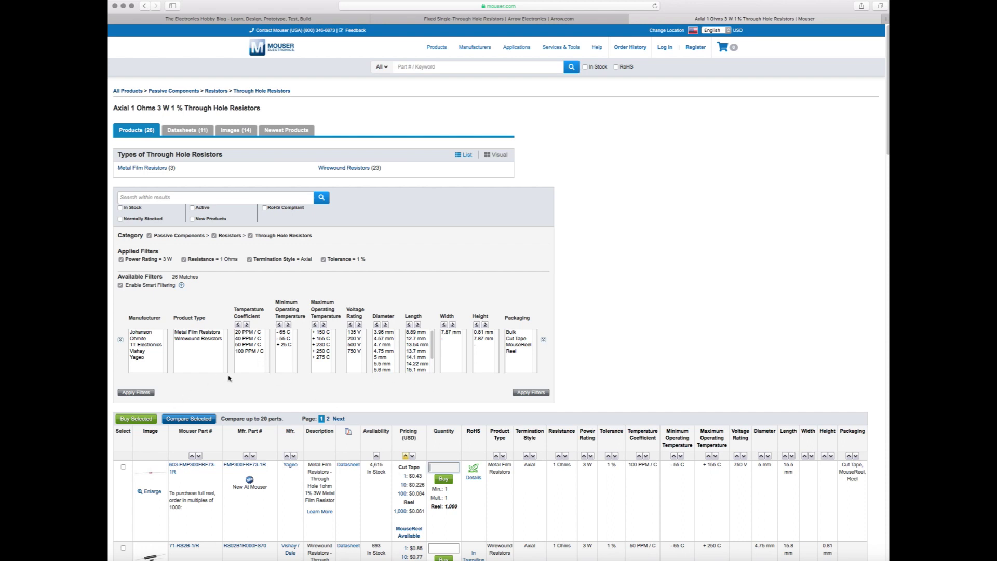
left_click(185, 259)
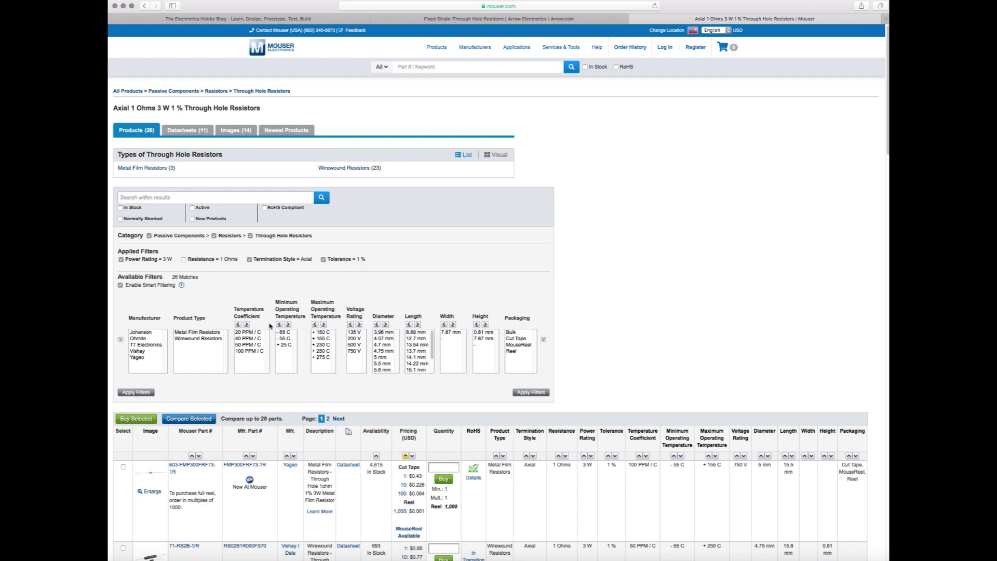
Step: Refresh the results, then filter the Resistance list to 10 Ohms
left_click(529, 393)
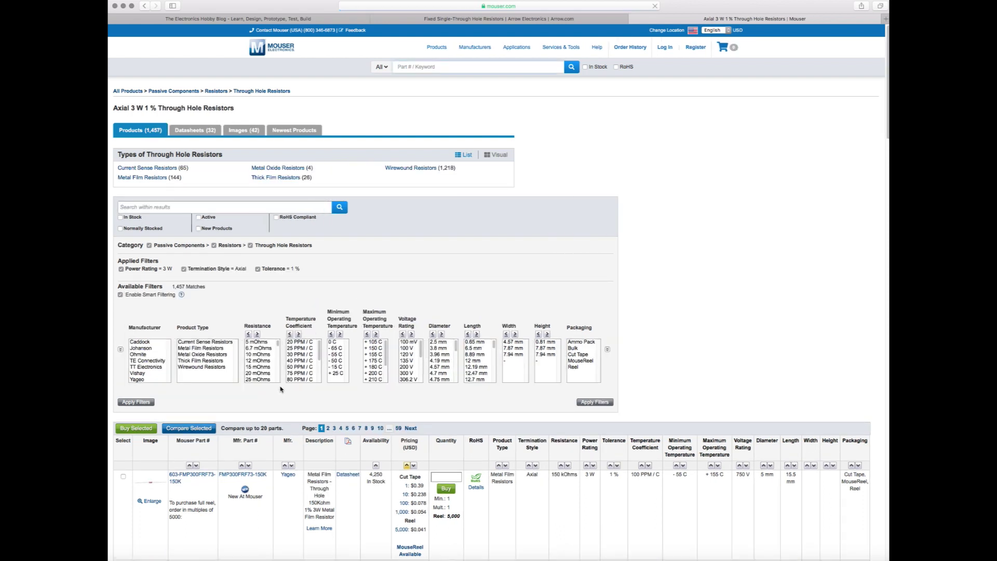
scroll(277, 364, "down", 10)
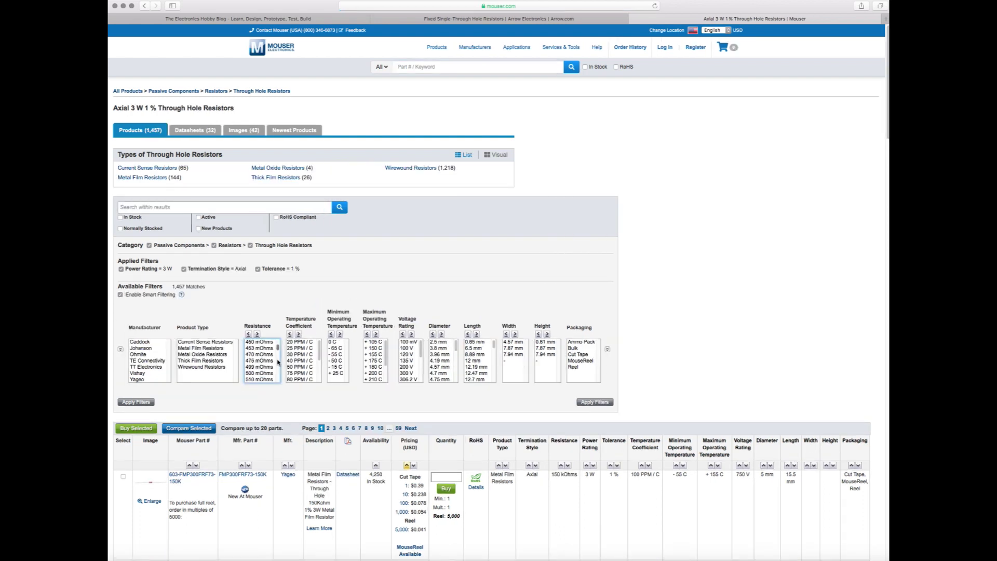
scroll(278, 368, "down", 4)
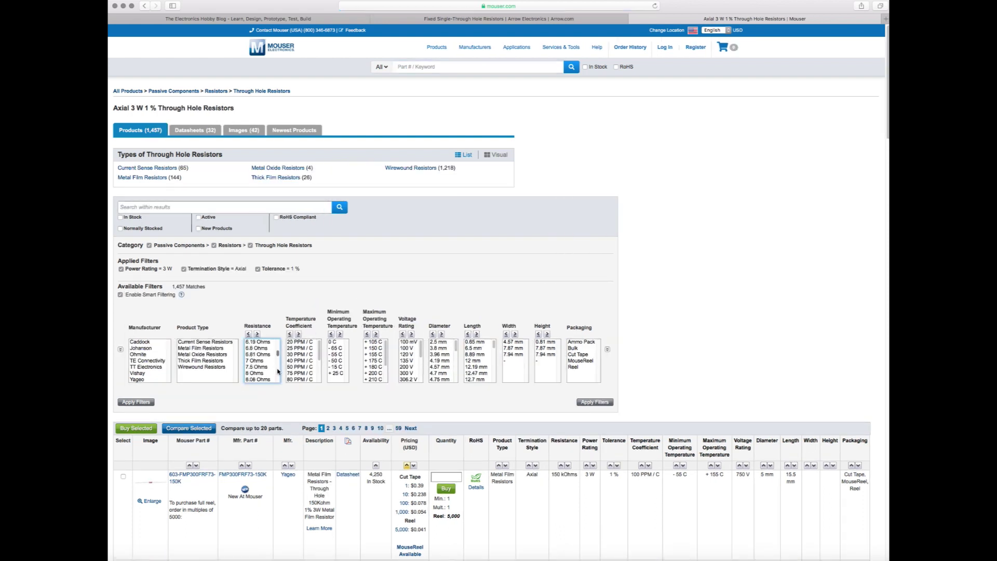
scroll(278, 371, "down", 3)
left_click(269, 374)
left_click(595, 403)
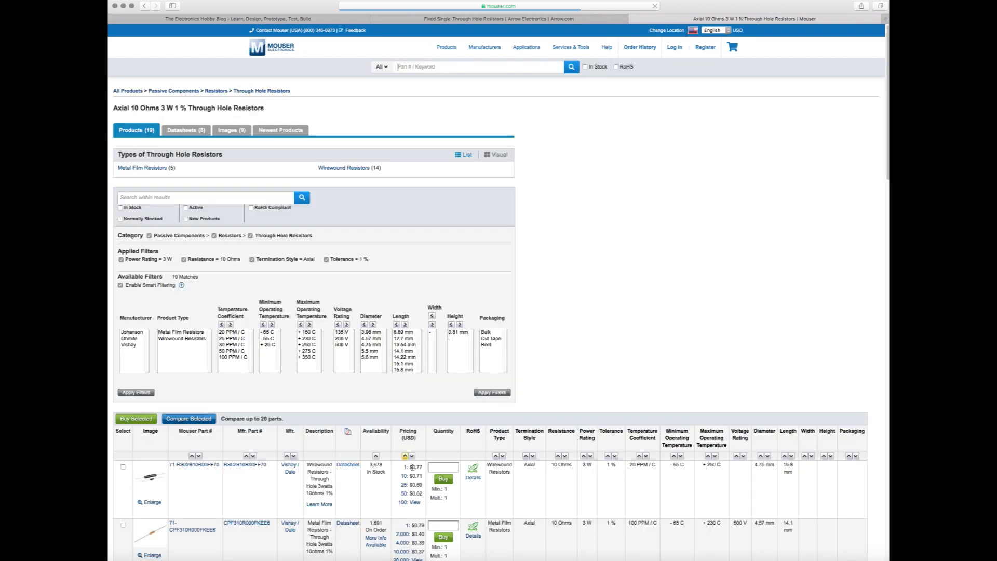
Step: Review the 19 matching 10 Ohm resistors: 5 metal film and 14 wirewound
scroll(512, 459, "down", 4)
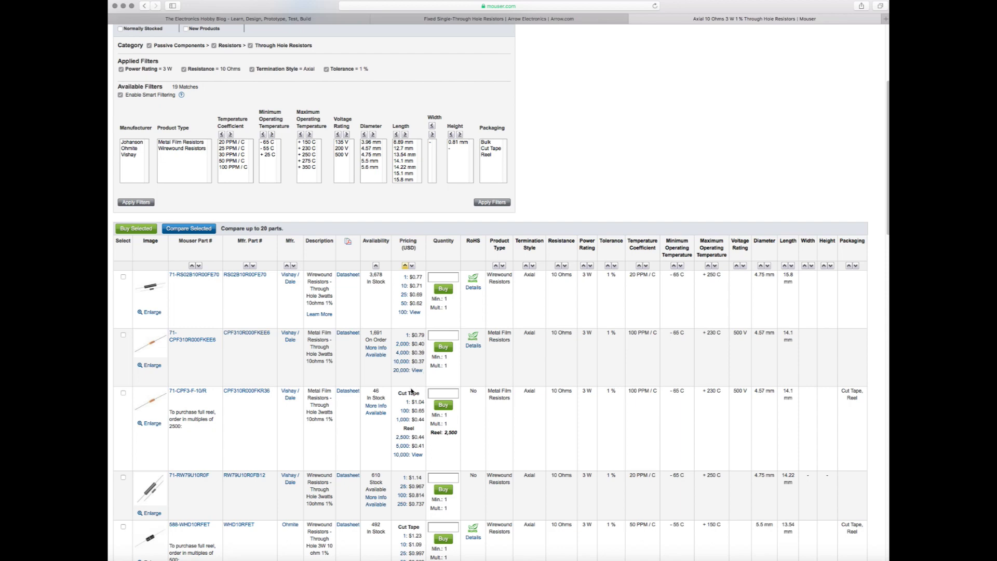
scroll(417, 380, "down", 3)
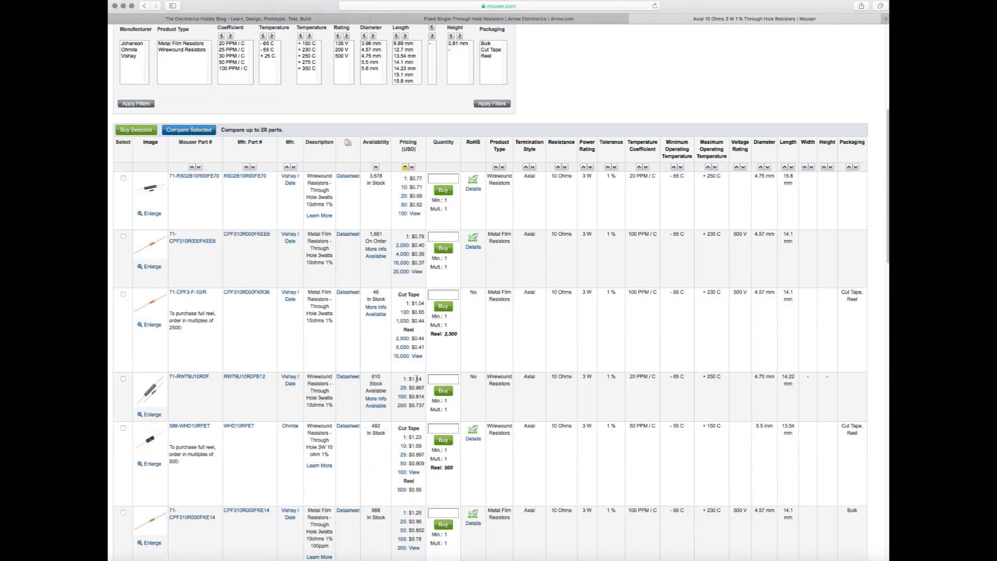
scroll(417, 379, "up", 8)
scroll(404, 384, "down", 4)
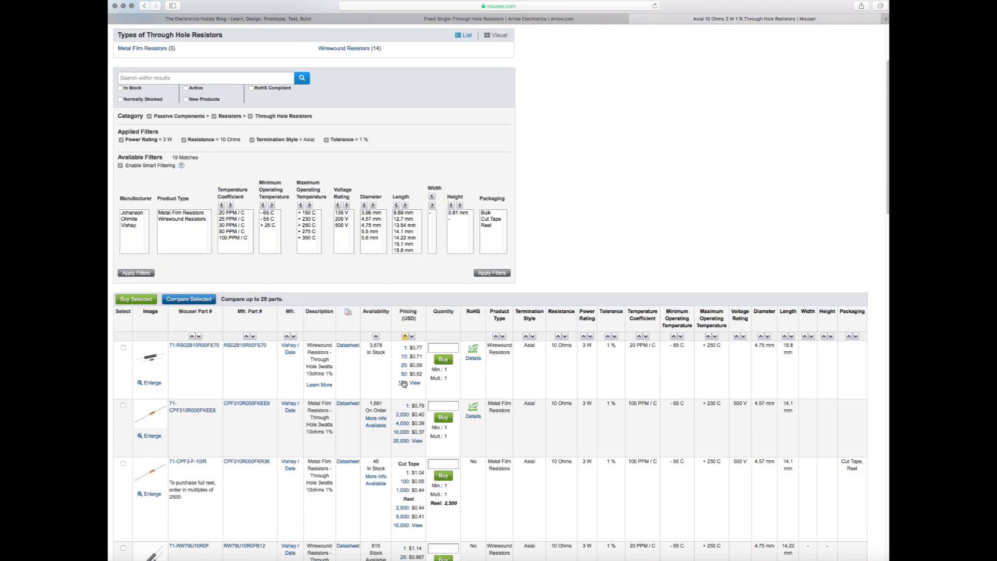
scroll(427, 400, "down", 6)
scroll(427, 400, "down", 10)
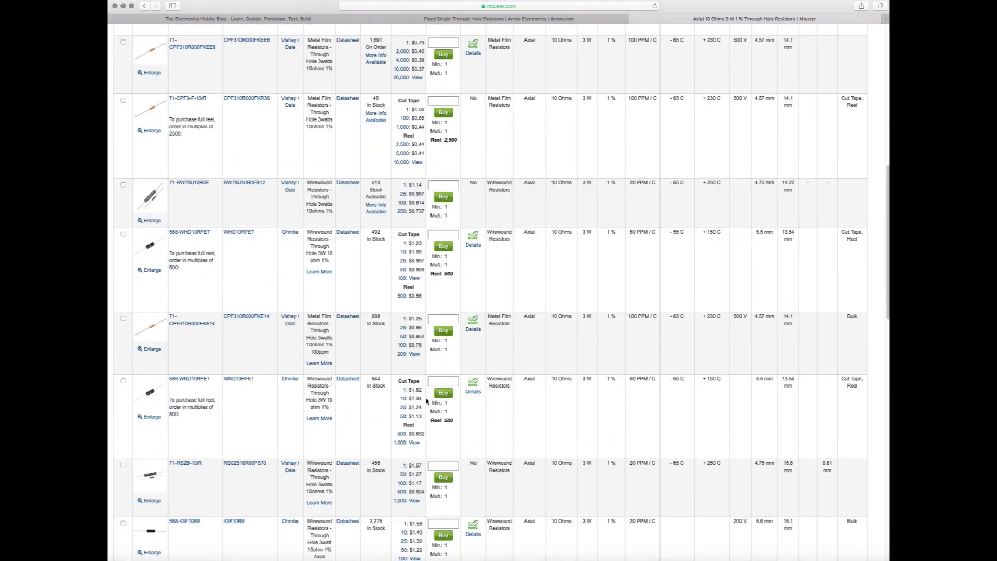
scroll(426, 400, "down", 8)
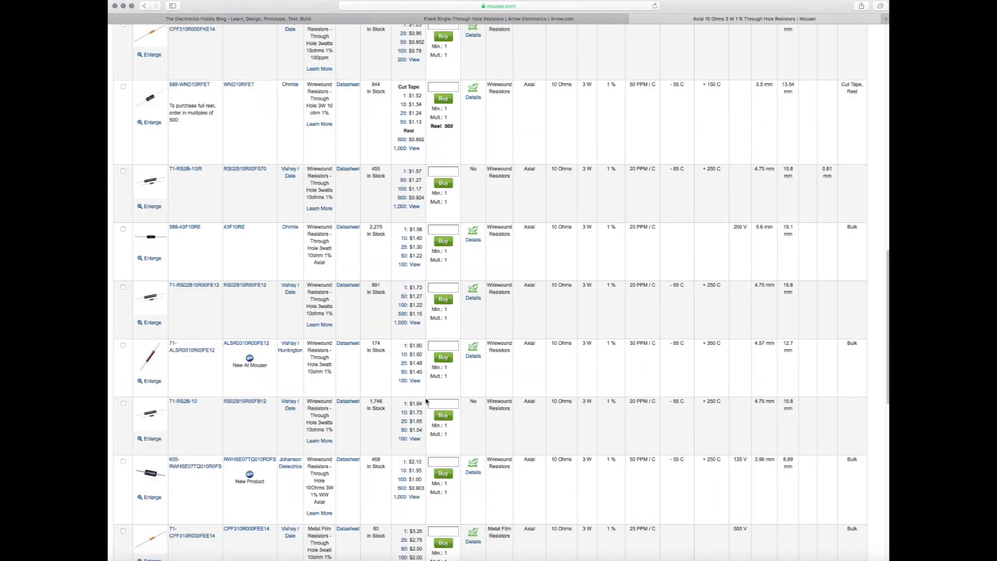
scroll(426, 400, "down", 9)
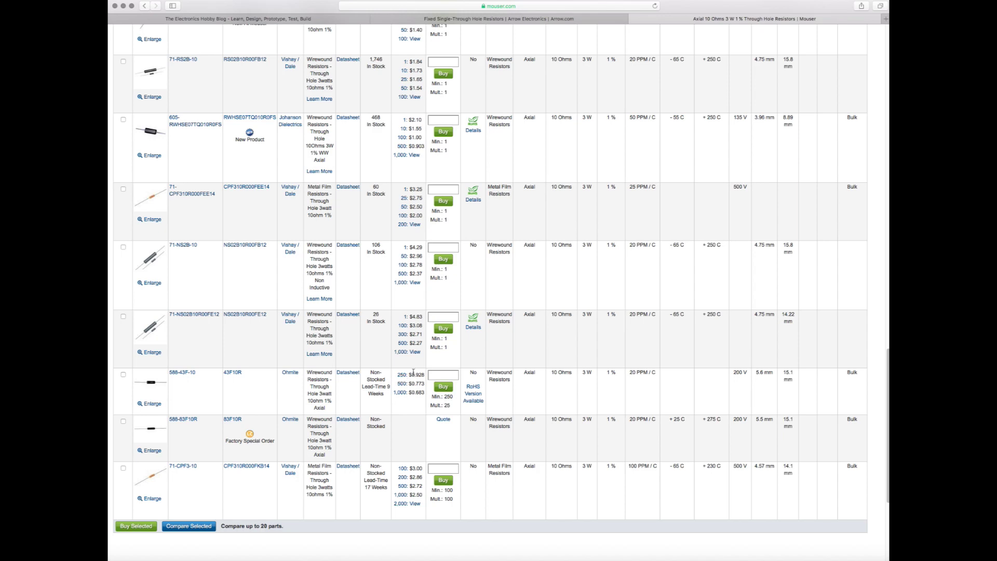
scroll(413, 371, "up", 15)
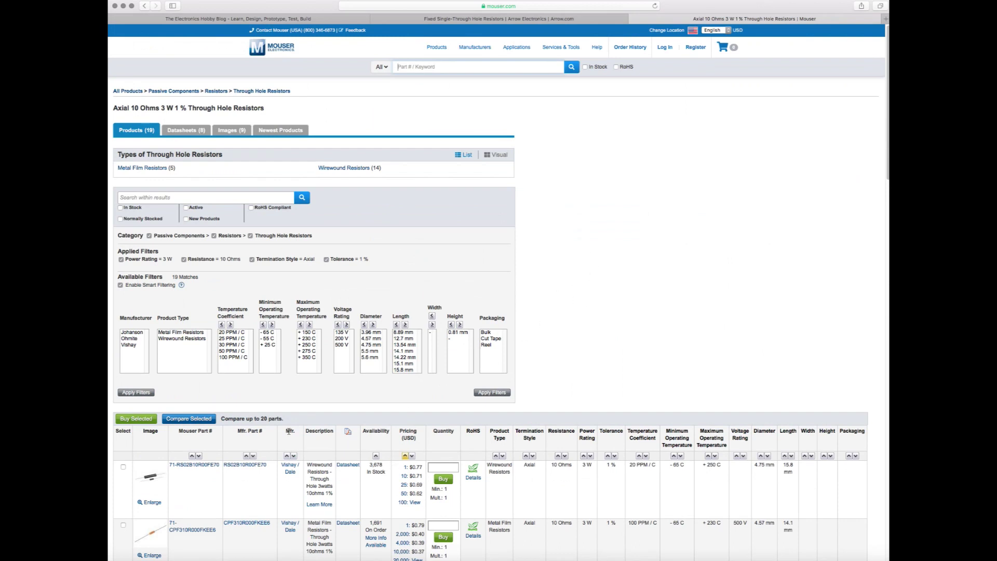
Step: Add 10 Vishay RS02B10R00FE70 10 Ohm wirewound resistors ($7.10) to the cart and keep shopping
left_click(443, 468)
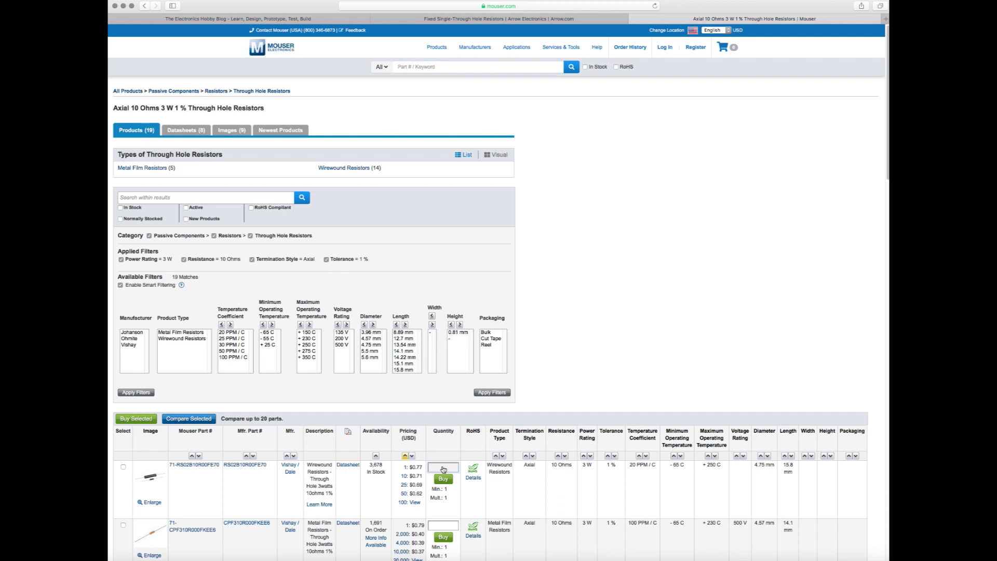
type("10")
left_click(452, 484)
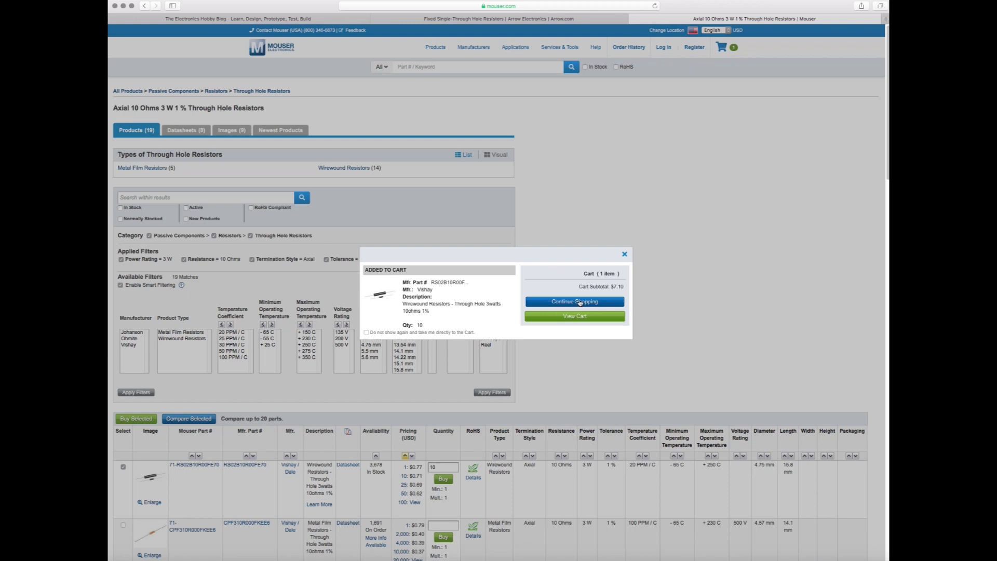
left_click(580, 303)
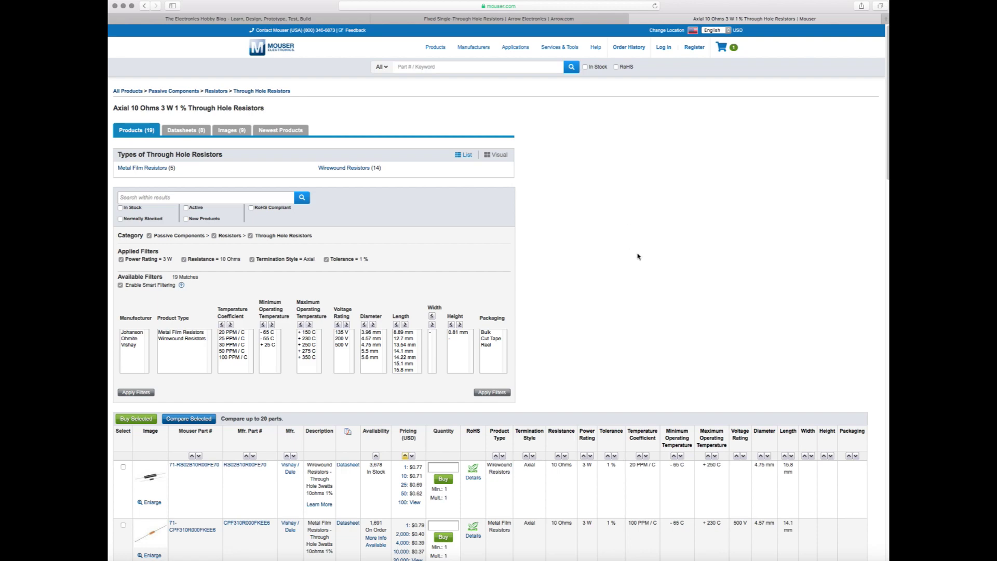
scroll(599, 252, "down", 3)
scroll(600, 253, "up", 3)
Step: Bring up Arrow.com's results: 10 in-stock 10 Ohm, 1%, 3W axial resistors
left_click(465, 20)
left_click(651, 22)
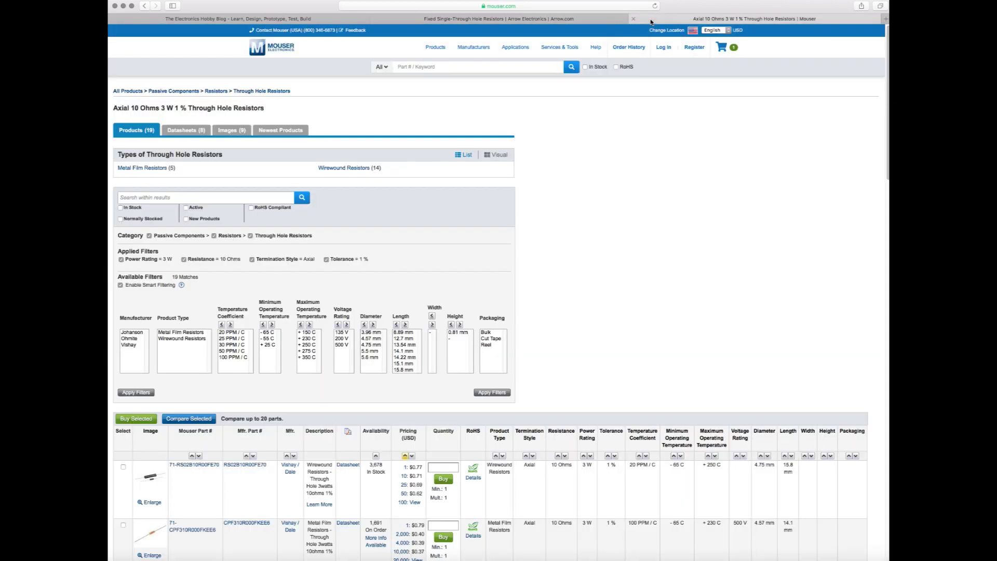
left_click(540, 19)
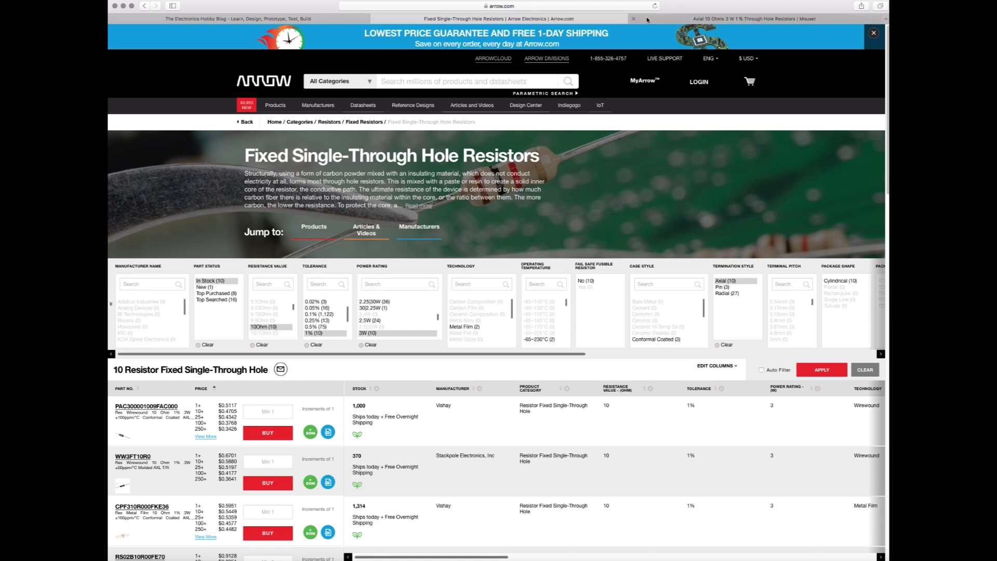